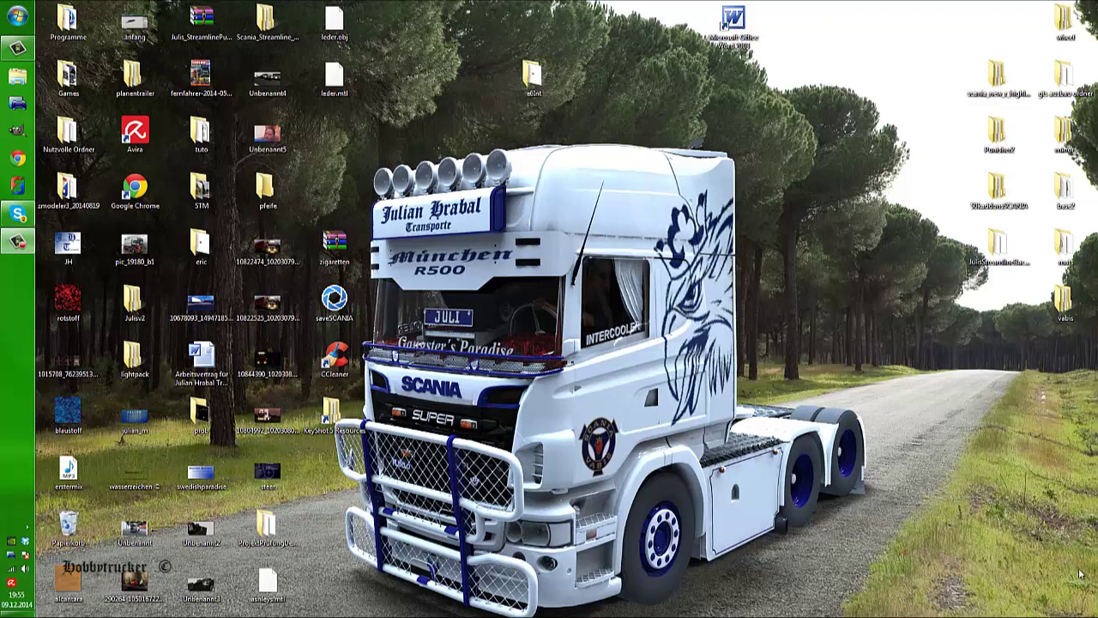
click(18, 187)
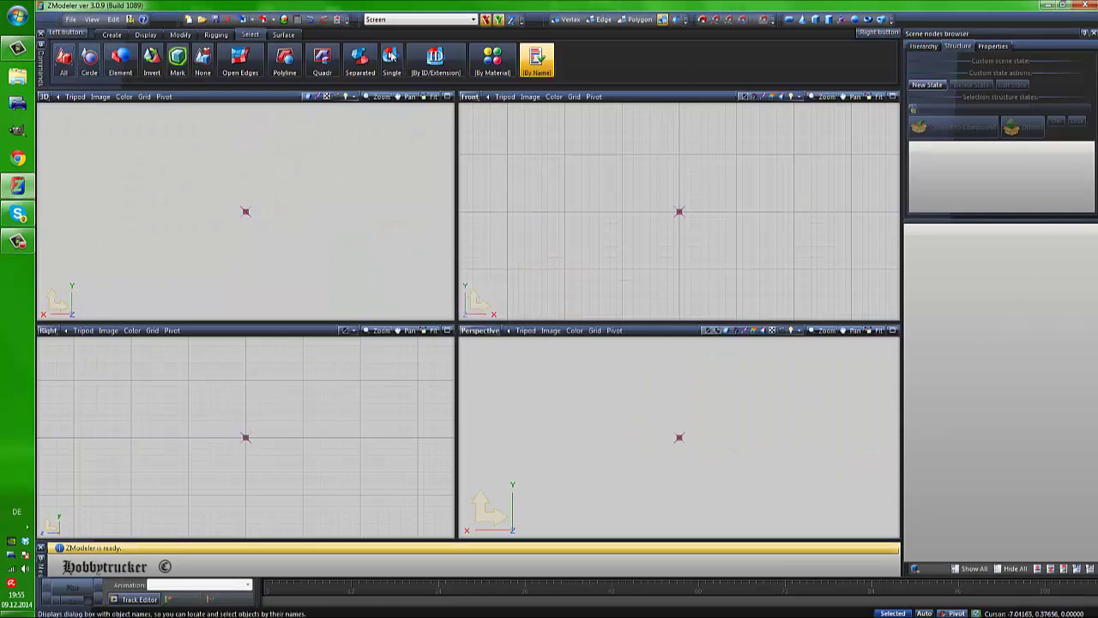
click(1047, 6)
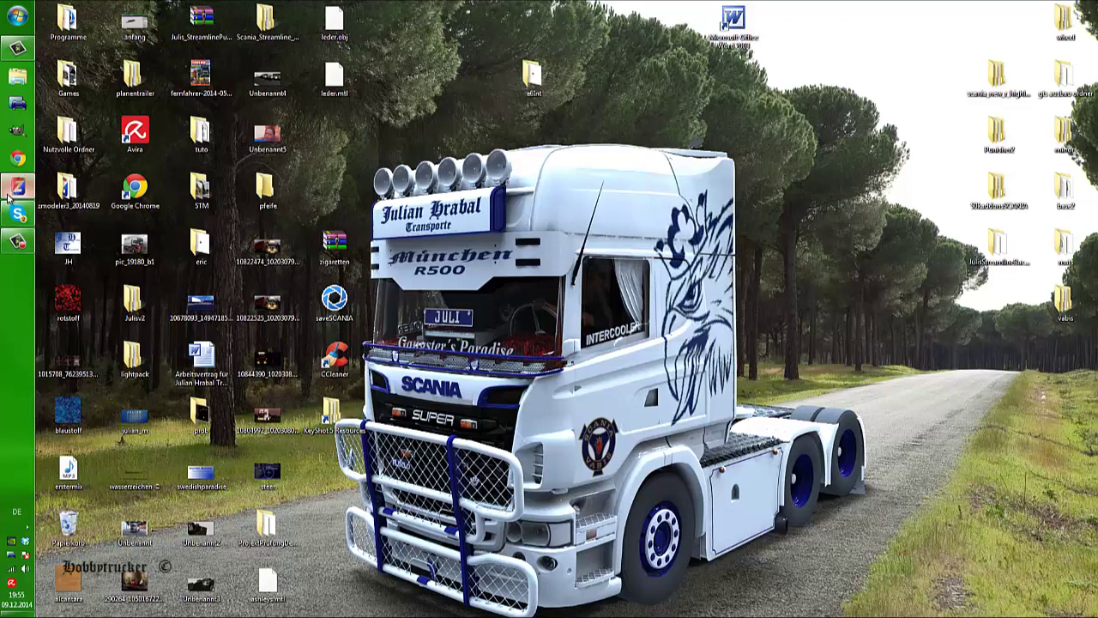
click(8, 195)
click(8, 195)
click(12, 190)
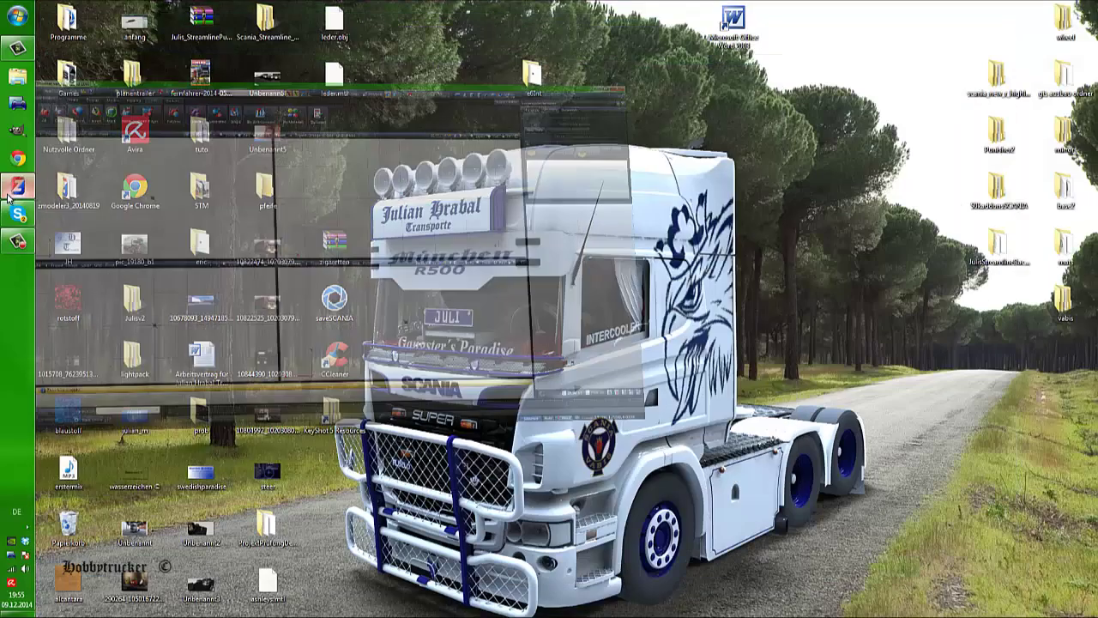
click(12, 188)
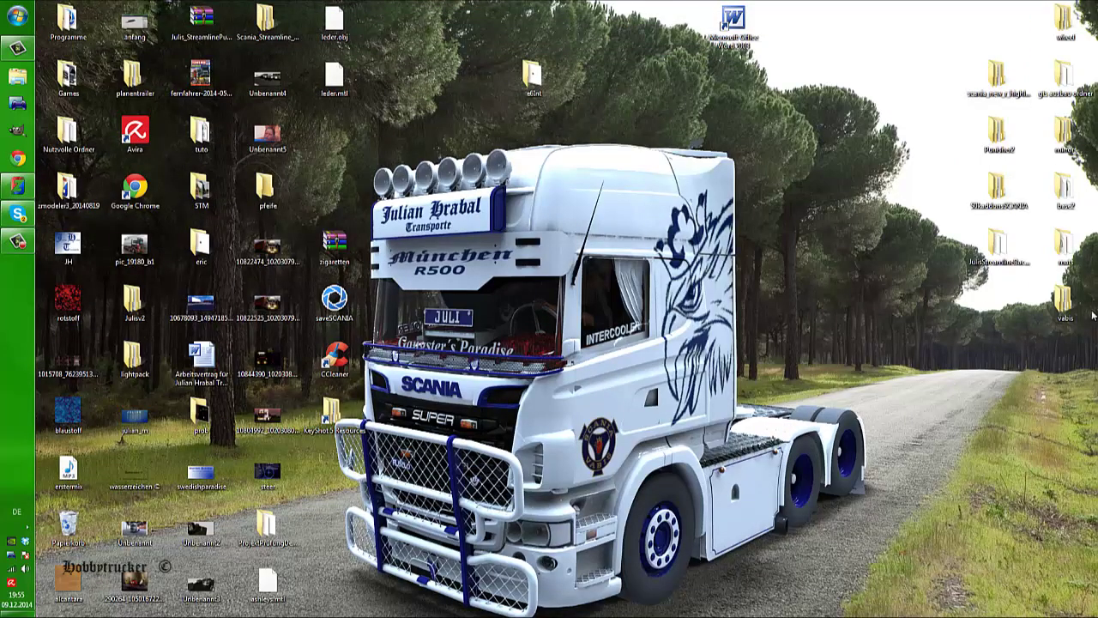
Step: Look through the base2 folder on the desktop and its vehicle subfolder, and close the window
double_click(1069, 206)
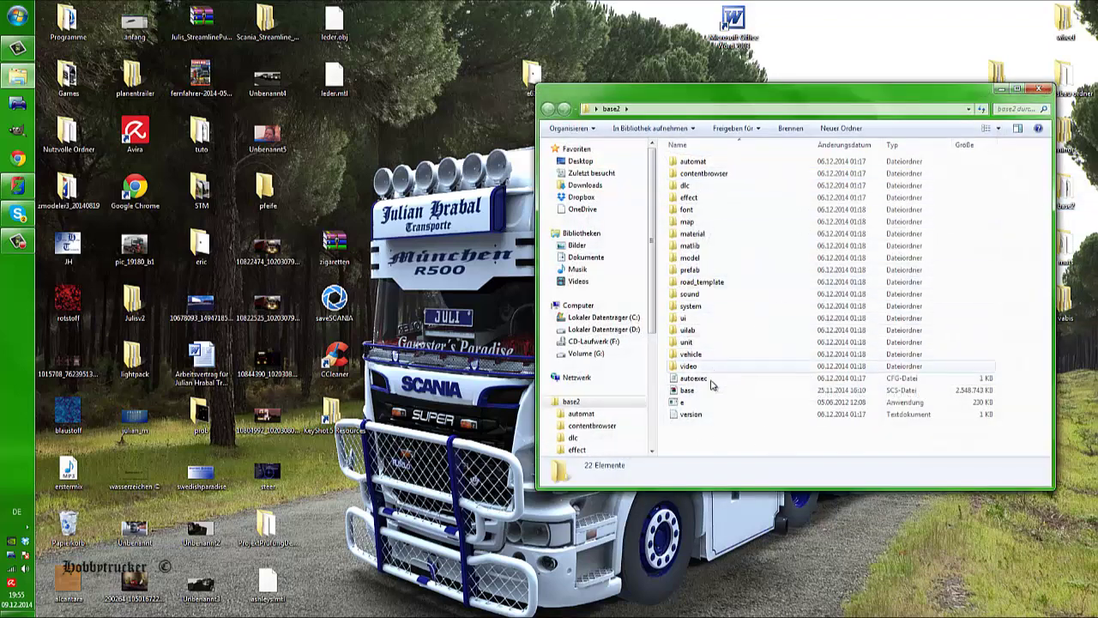
double_click(697, 354)
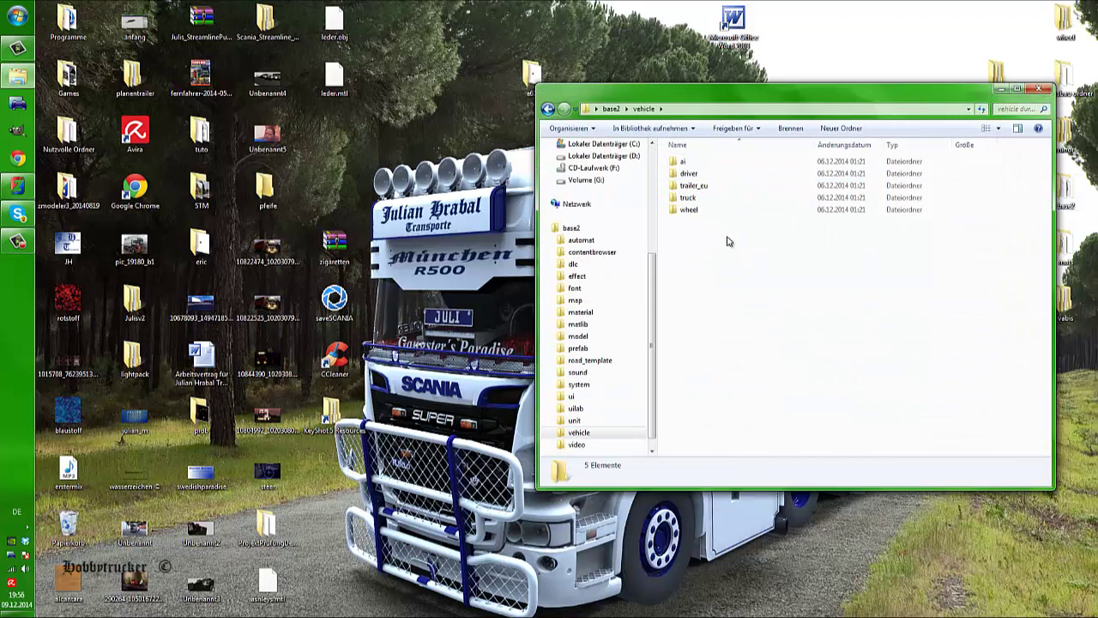
key(BackSpace)
double_click(715, 355)
key(BackSpace)
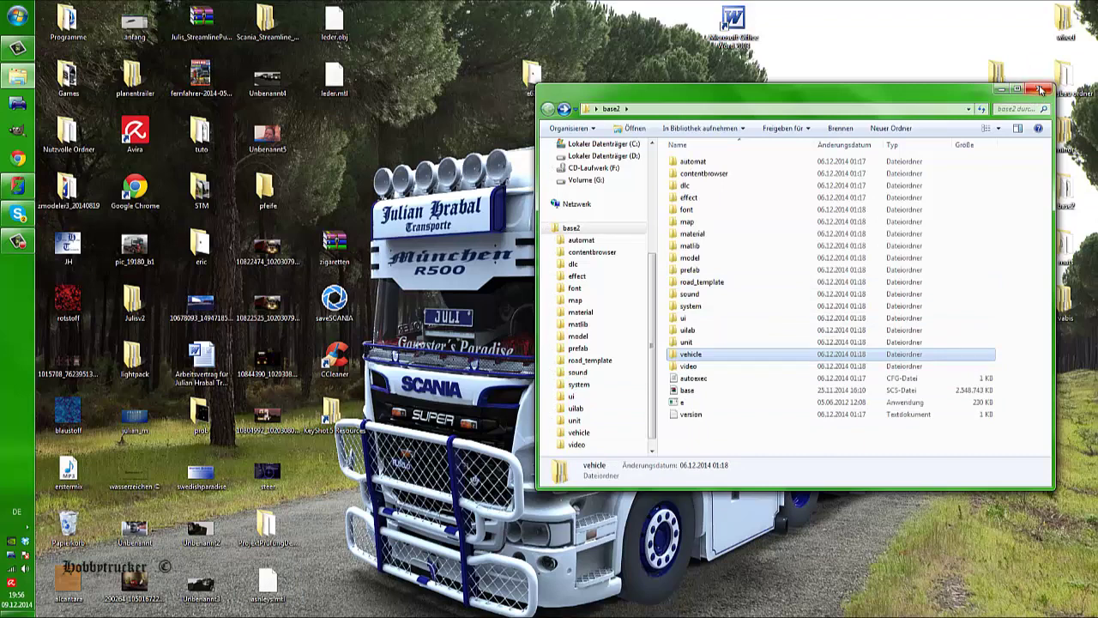
click(933, 396)
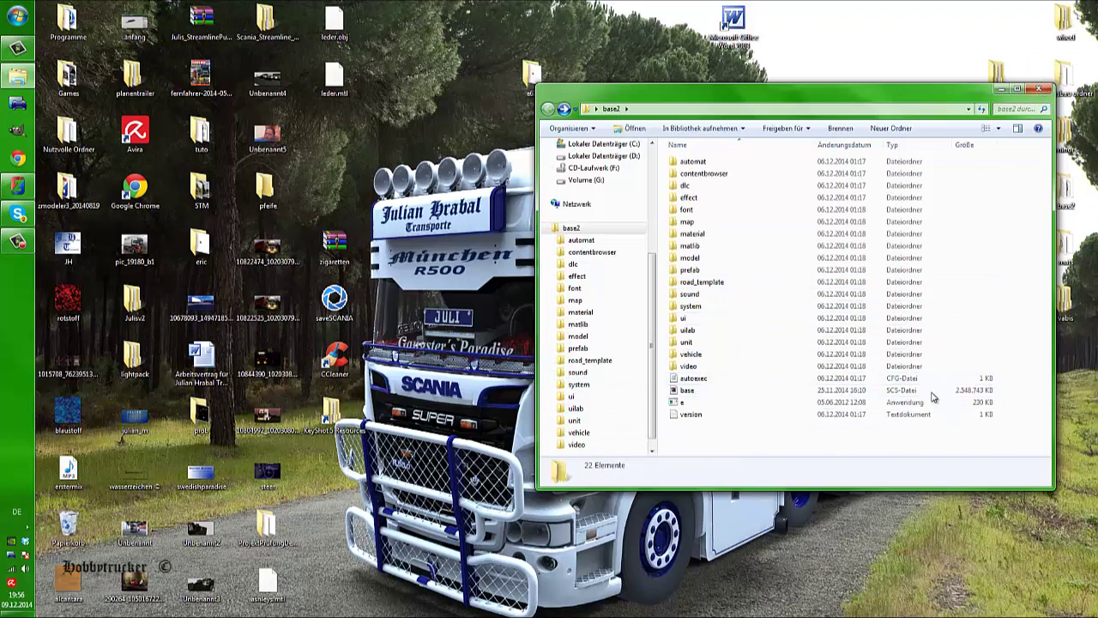
click(1037, 90)
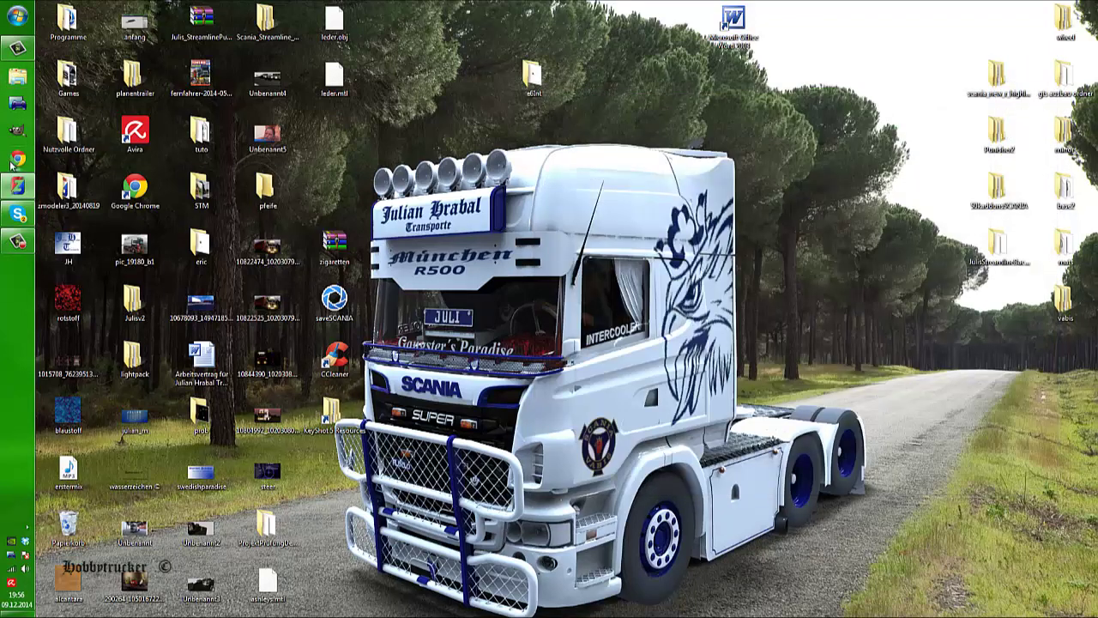
Step: Switch to ZModeler, tilt the 3D view, and start an import with the Desktop as the source location
click(18, 187)
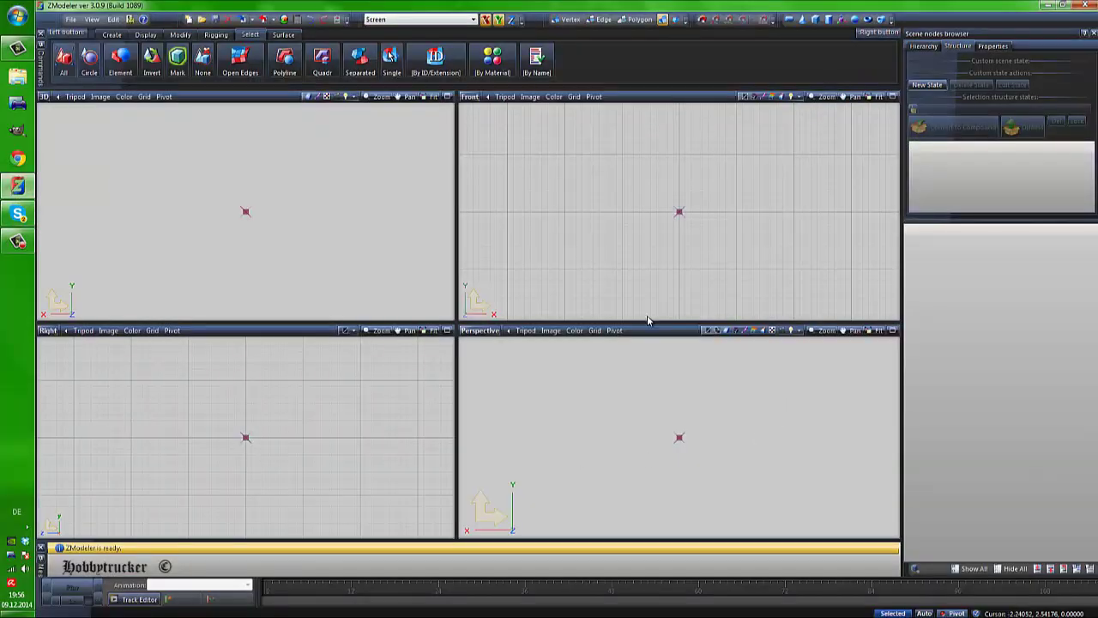
middle_drag(124, 163, 237, 208)
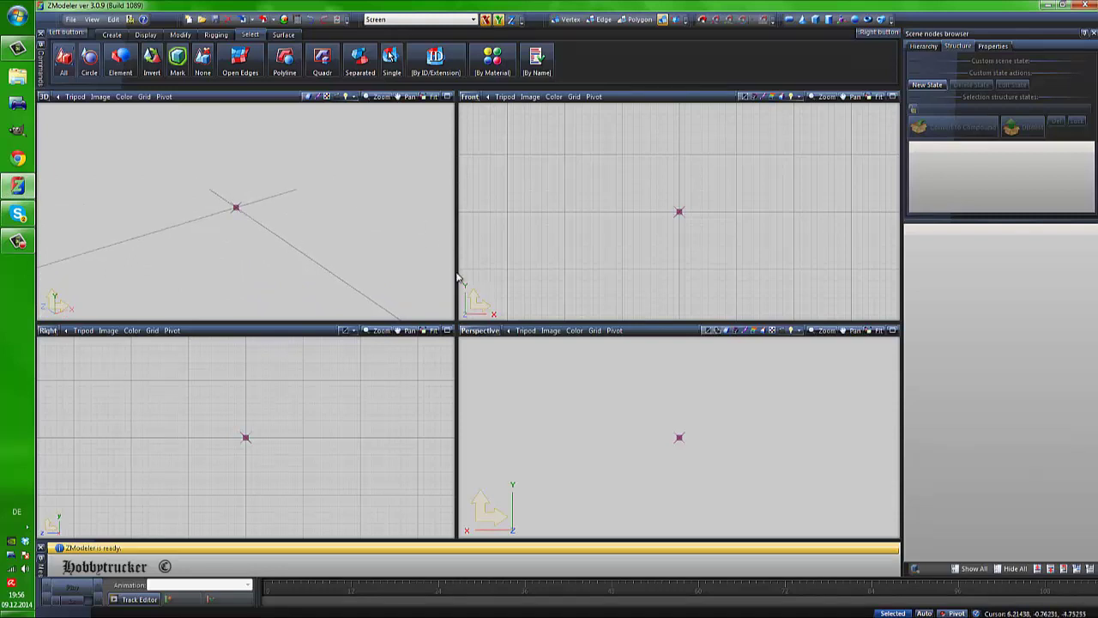
click(74, 19)
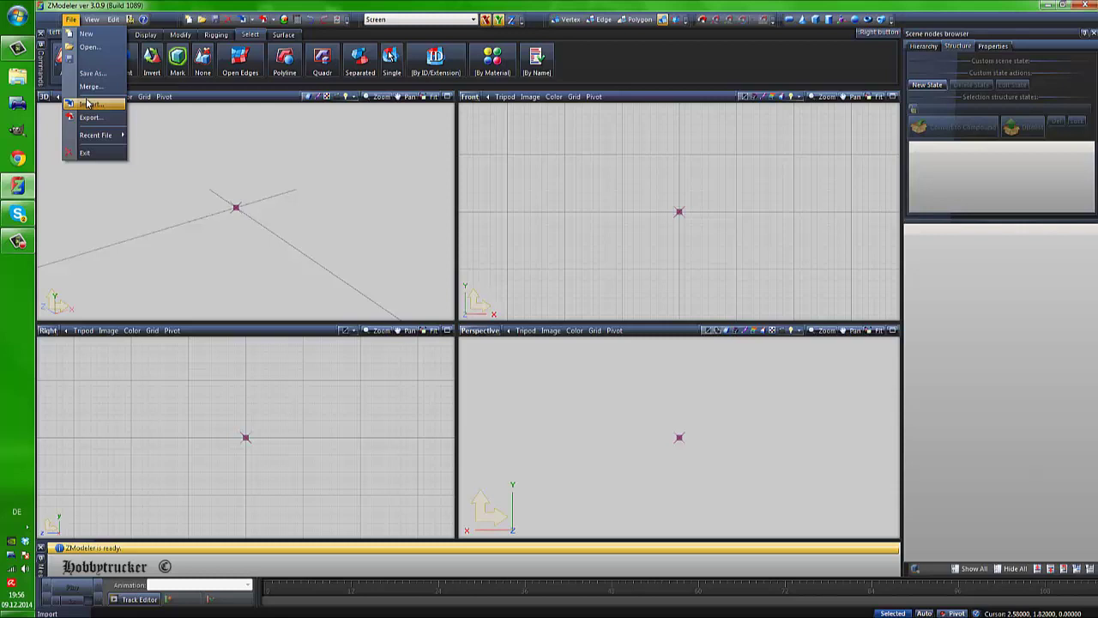
click(88, 103)
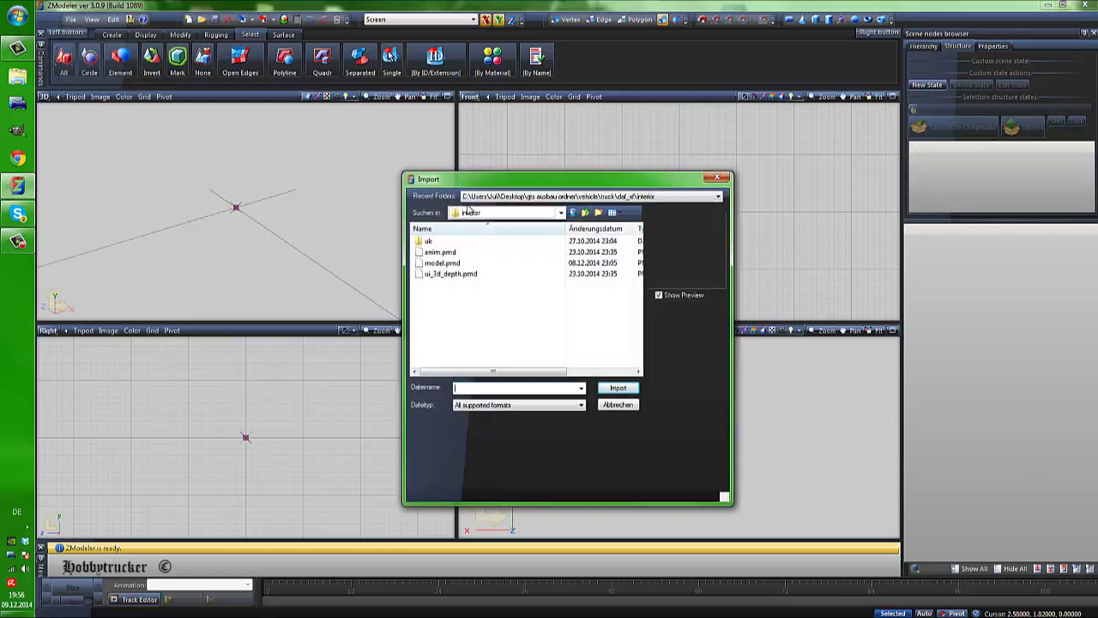
click(470, 211)
click(481, 238)
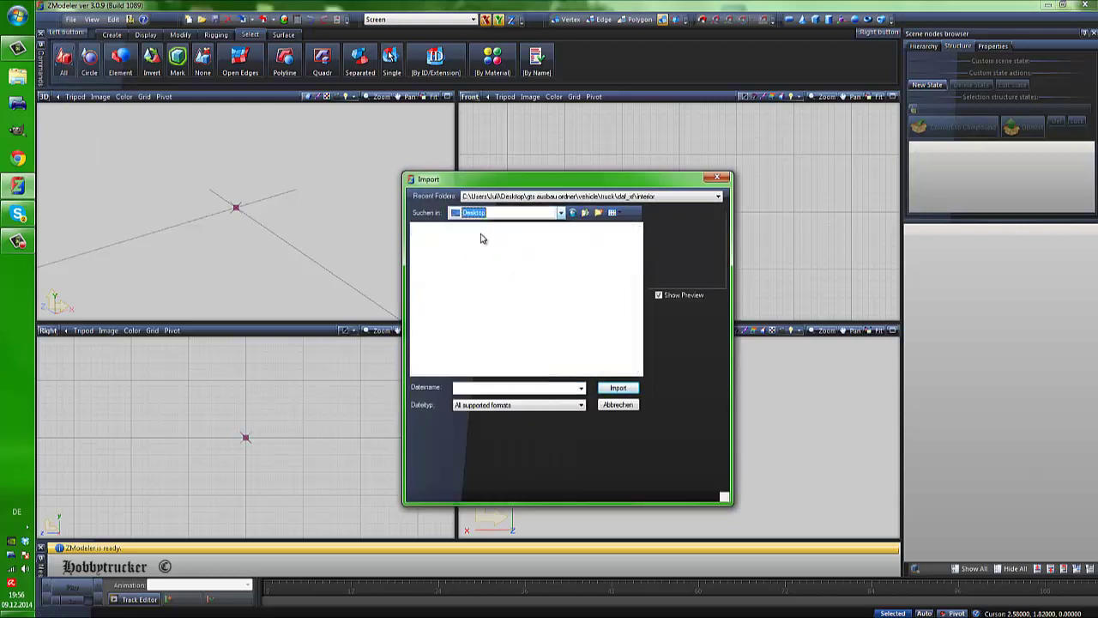
Step: Browse through Nutzvolle Ordner and its transport mods subfolder to the JulisStreamline mod folder
click(638, 273)
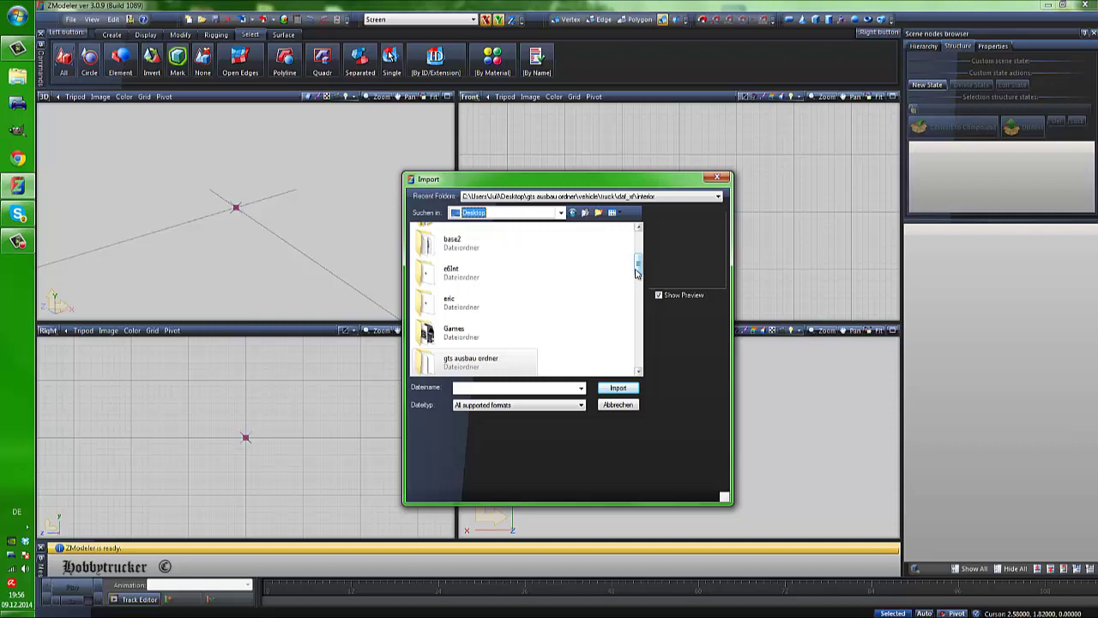
drag(635, 273, 637, 288)
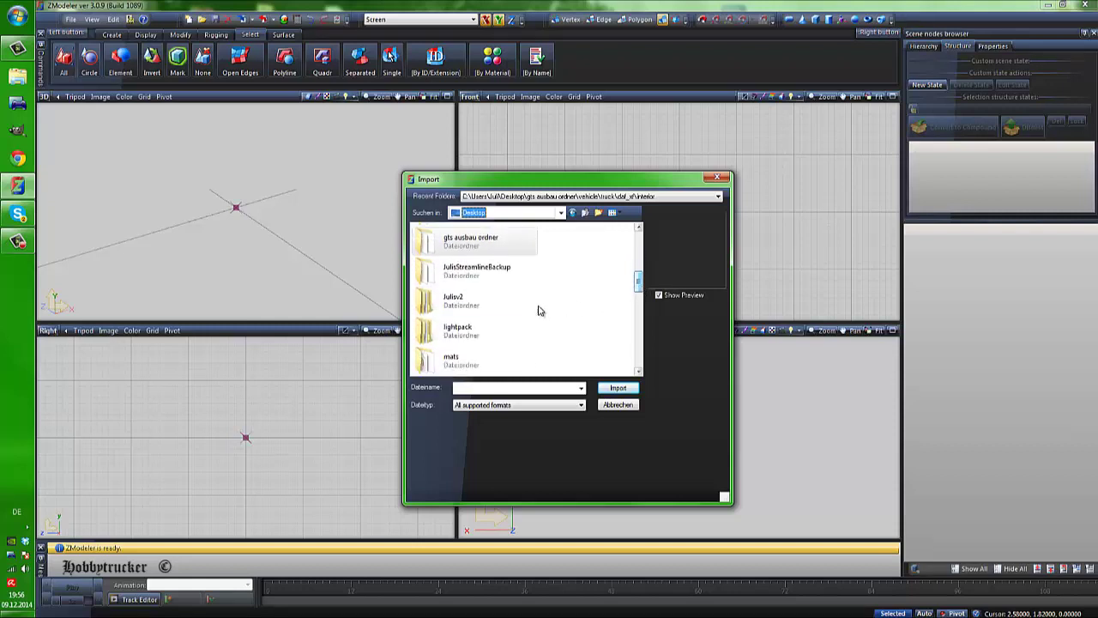
scroll(494, 322, down, 3)
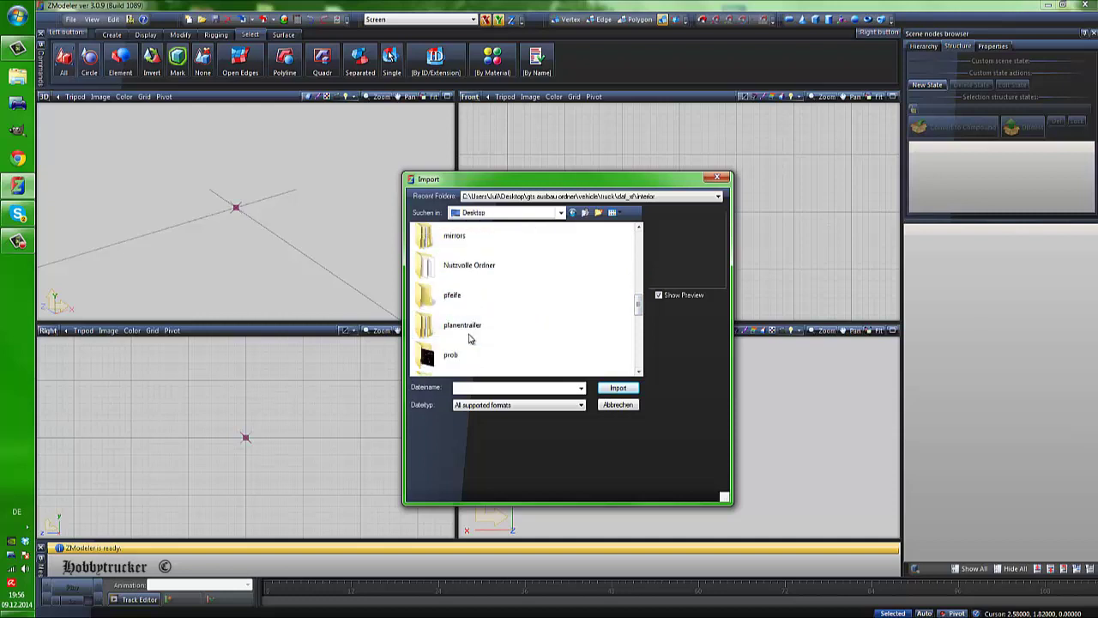
double_click(467, 324)
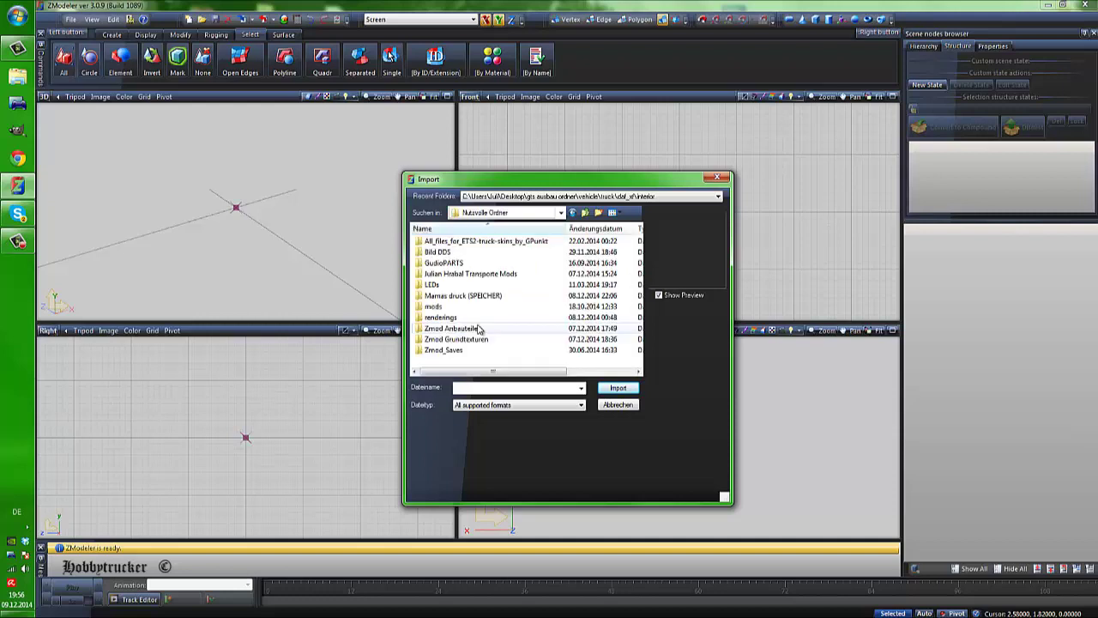
double_click(453, 275)
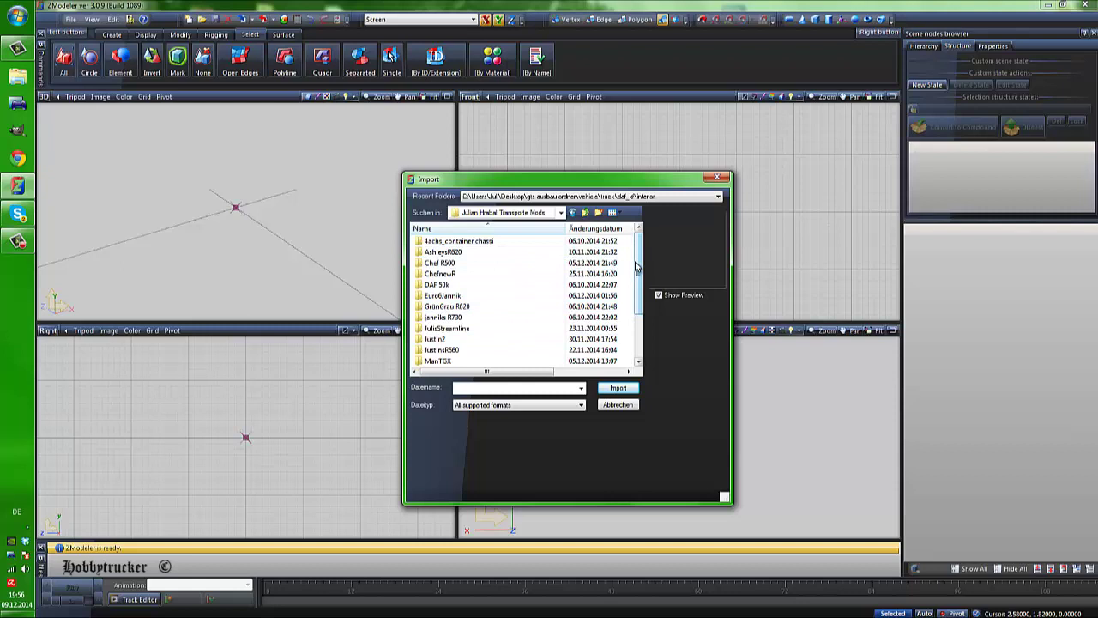
mouse_move(640, 257)
mouse_down()
mouse_move(637, 334)
mouse_move(626, 223)
mouse_move(629, 337)
mouse_move(635, 266)
mouse_up()
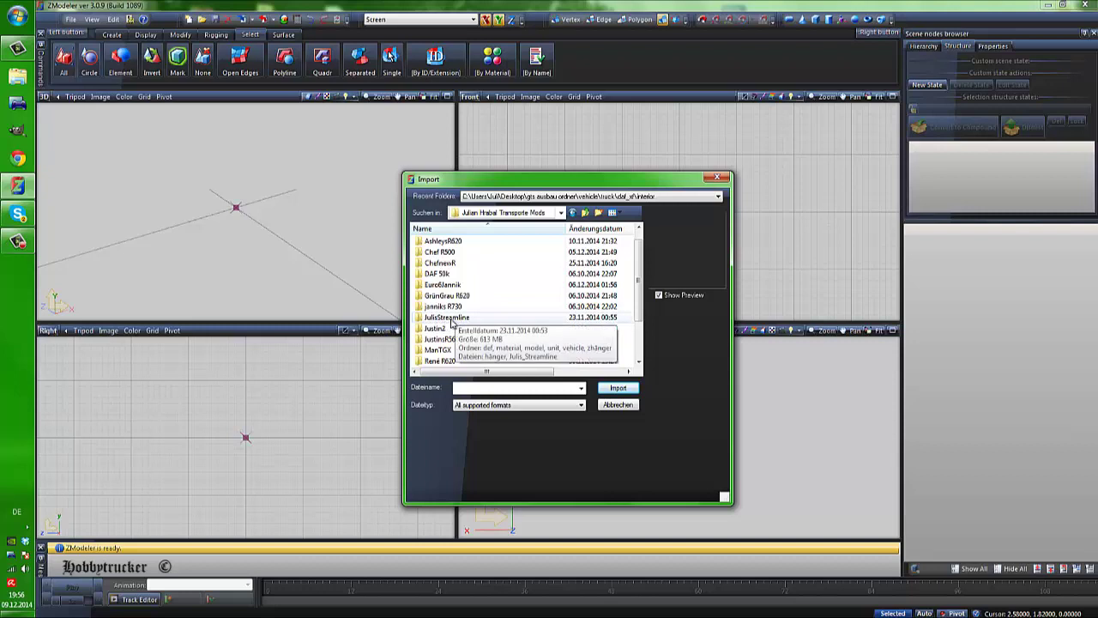
double_click(453, 317)
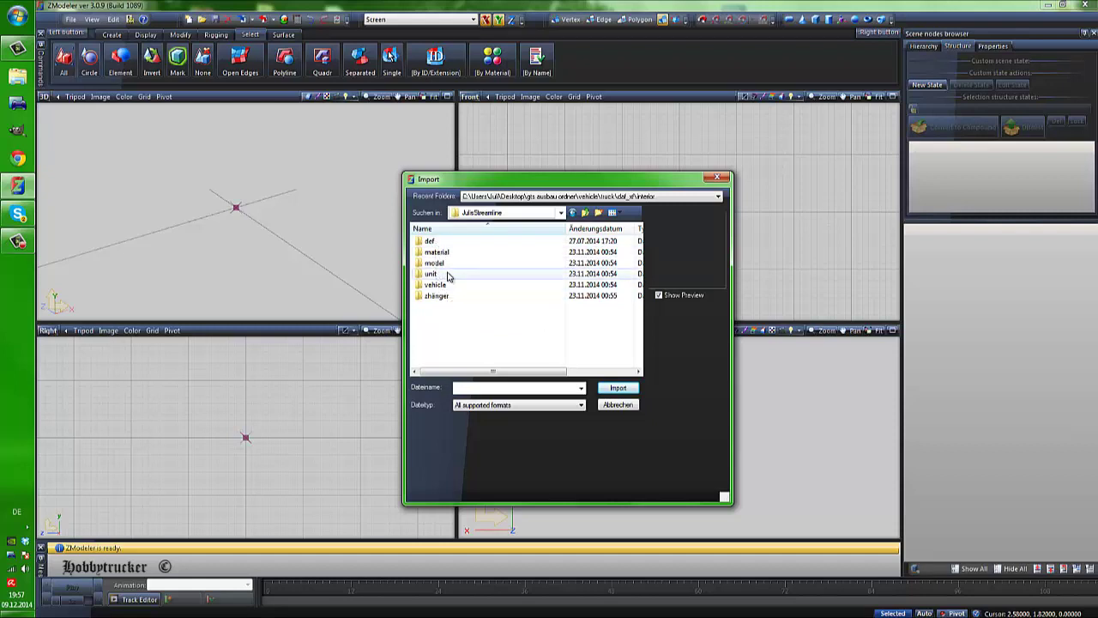
Step: Open the mod's vehicle folder and its truck subfolder
right_click(438, 253)
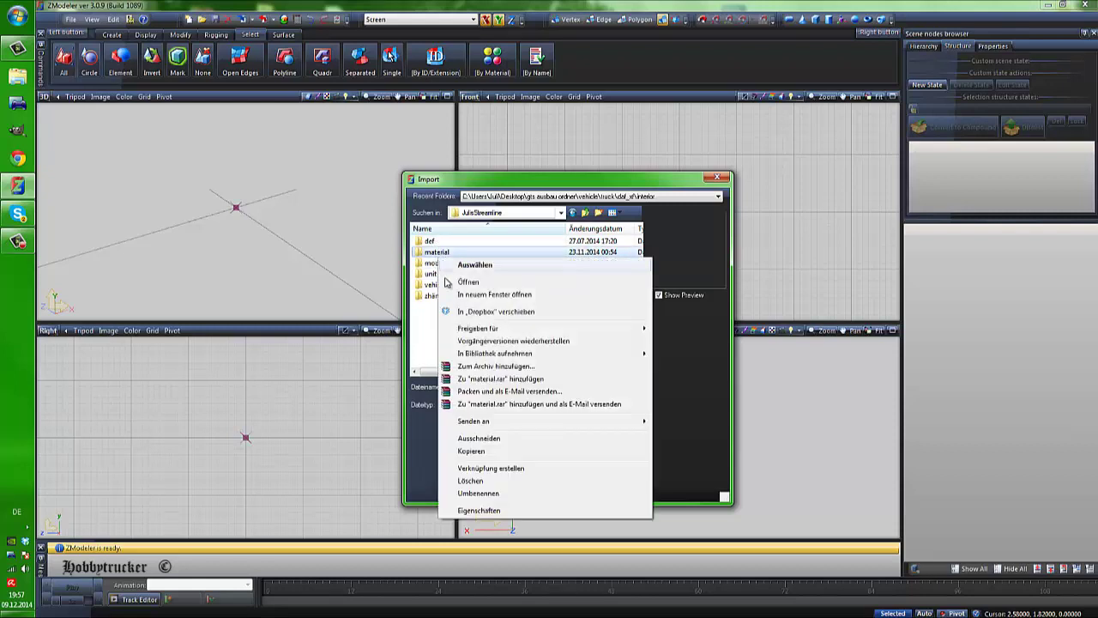
click(428, 324)
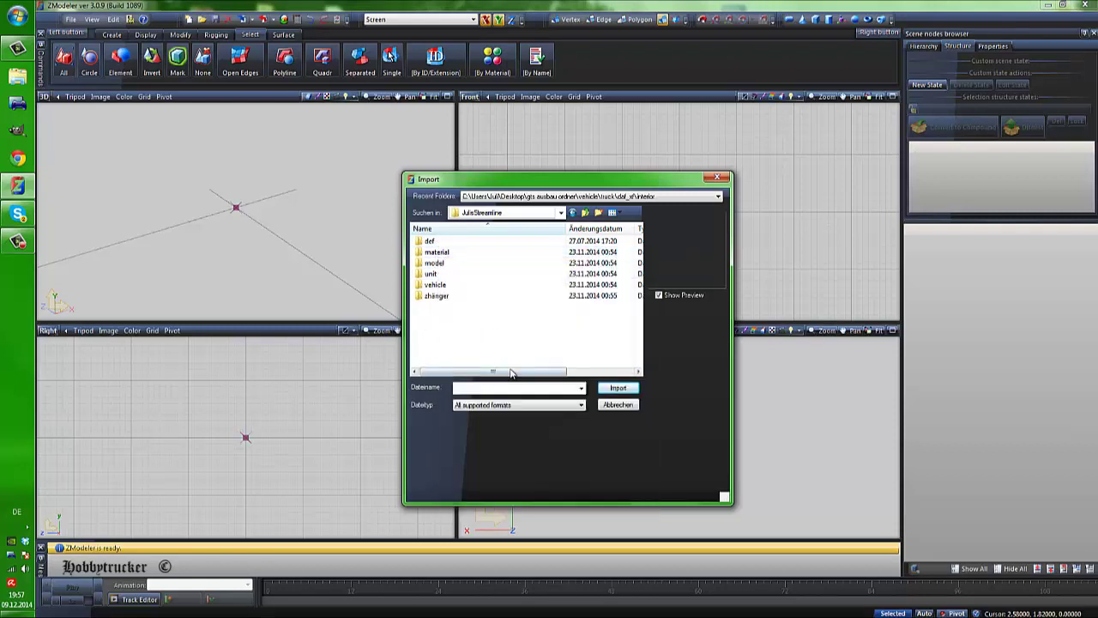
double_click(453, 287)
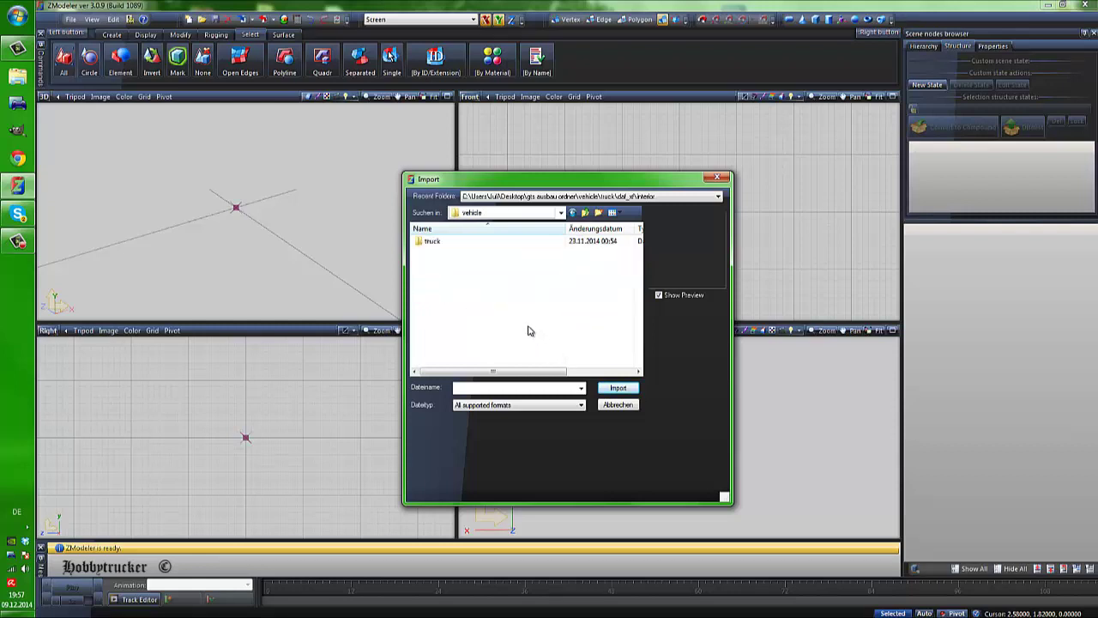
double_click(433, 243)
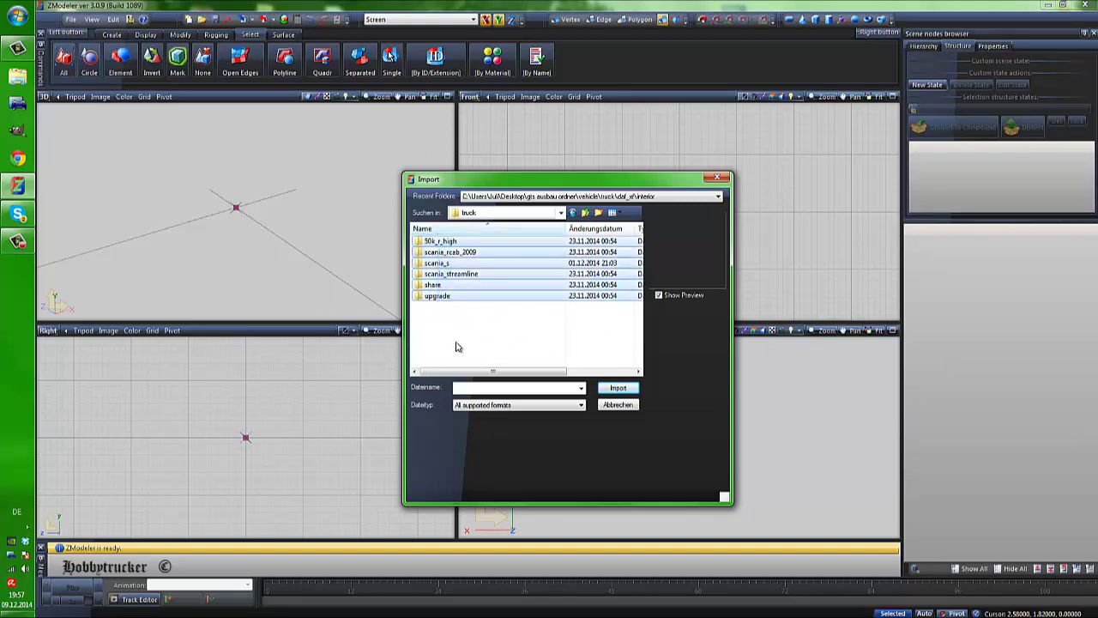
drag(449, 323, 436, 221)
click(448, 313)
click(440, 295)
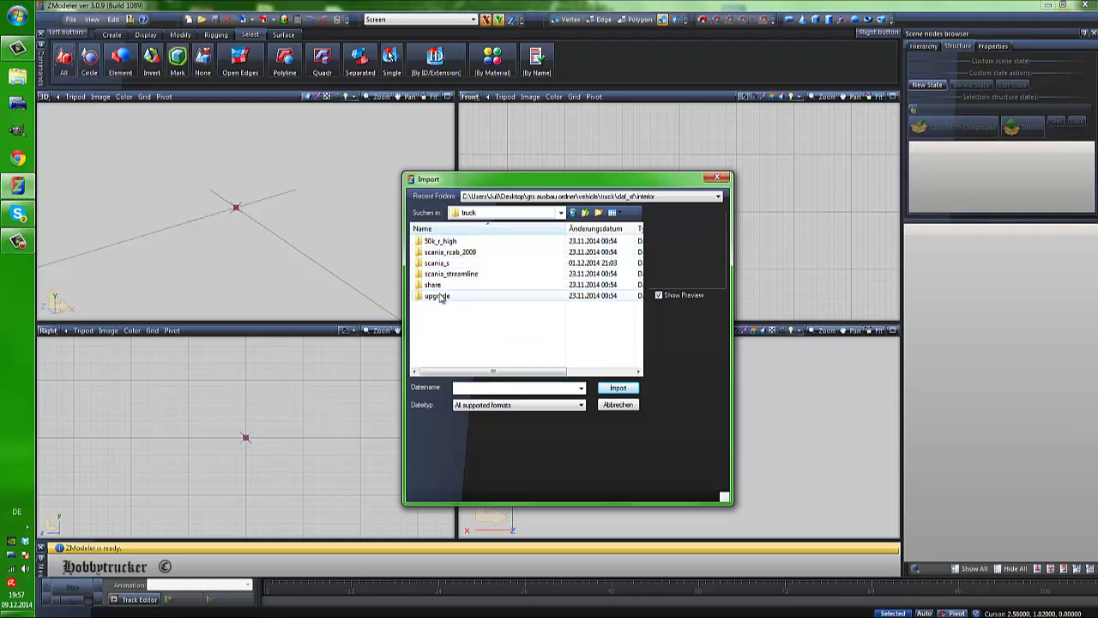
click(447, 274)
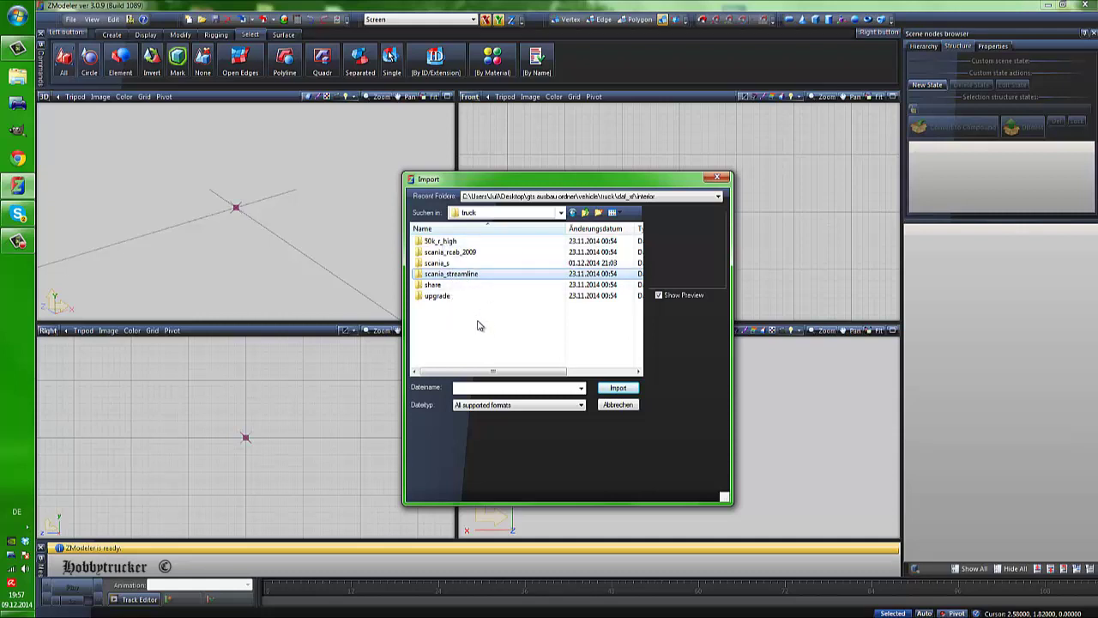
drag(479, 326, 459, 237)
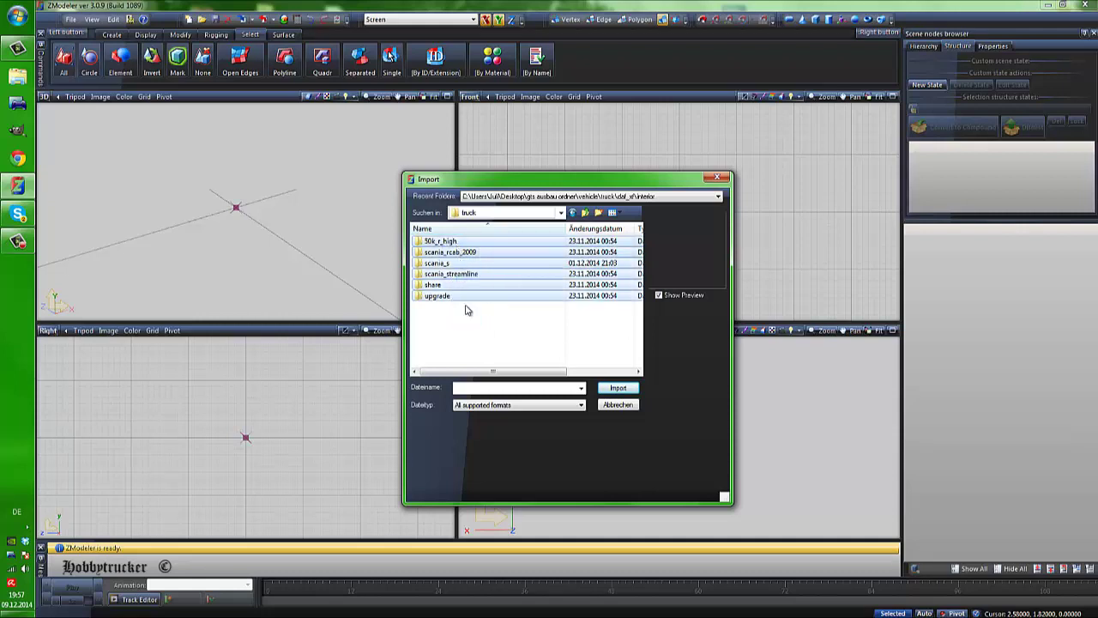
click(466, 306)
click(441, 241)
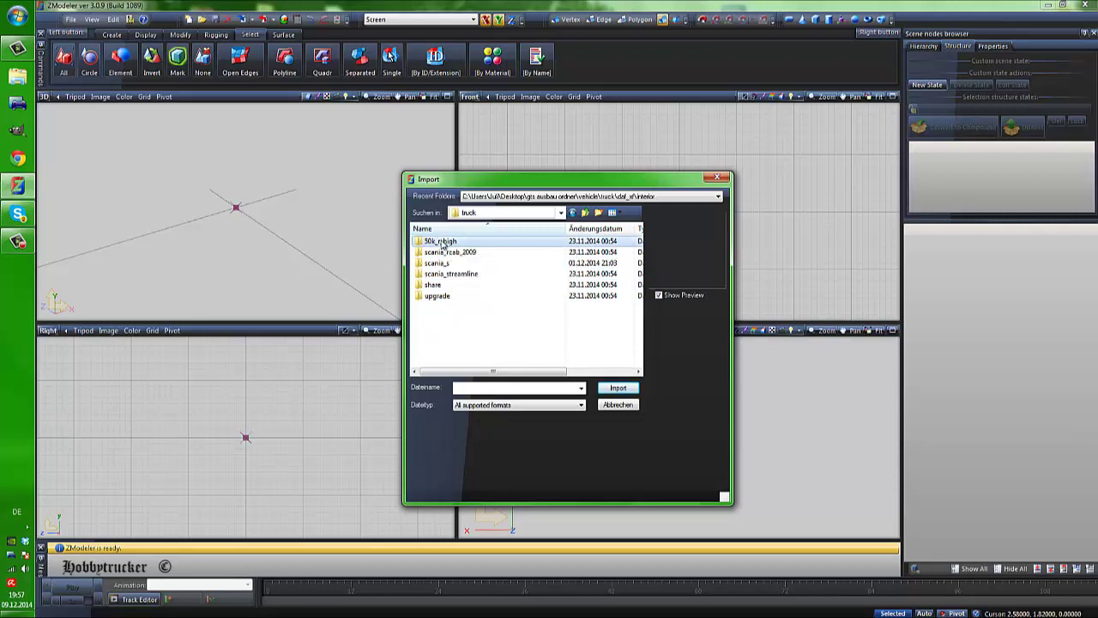
Step: Check the 50k_r_high and scania_streamline folders, including interior, with the file filter on all supported formats
double_click(441, 242)
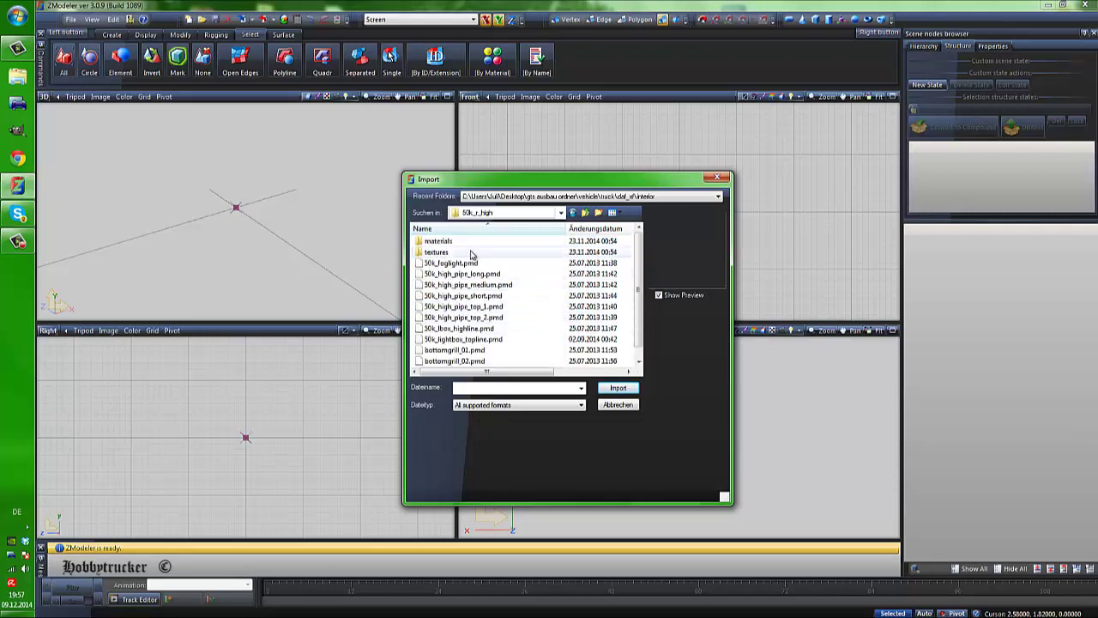
key(BackSpace)
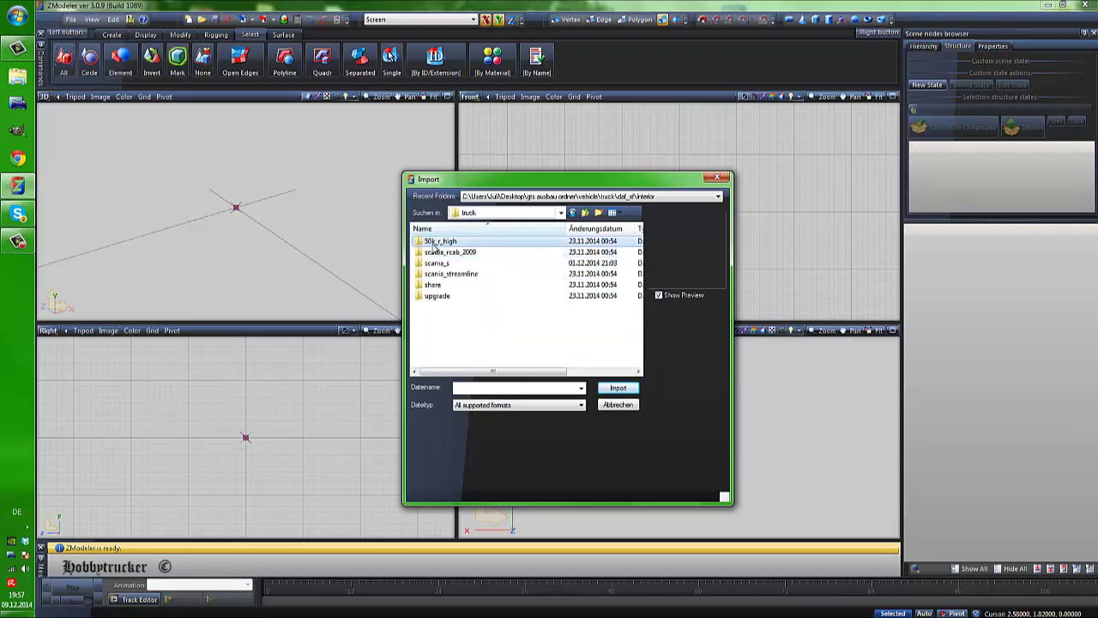
double_click(461, 279)
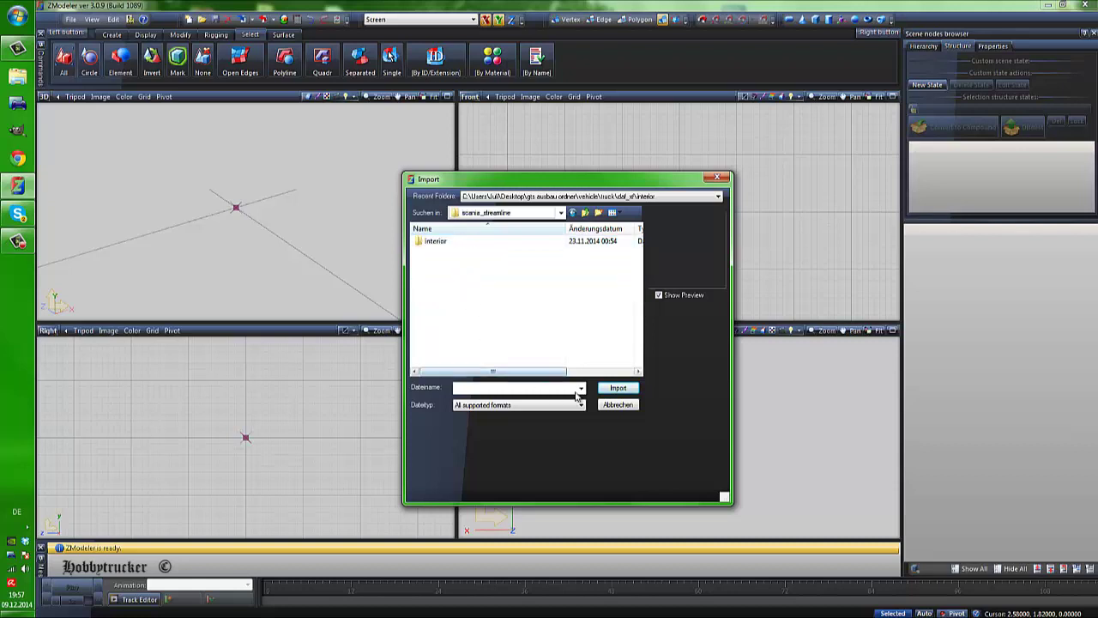
click(541, 405)
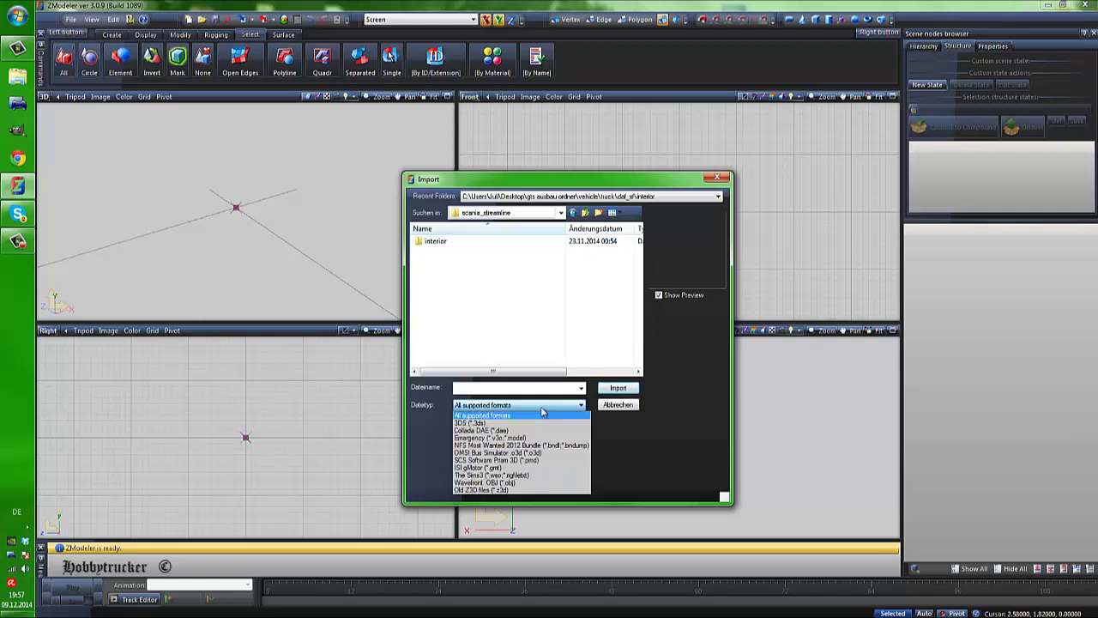
click(515, 414)
double_click(431, 243)
key(BackSpace)
key(BackSpace)
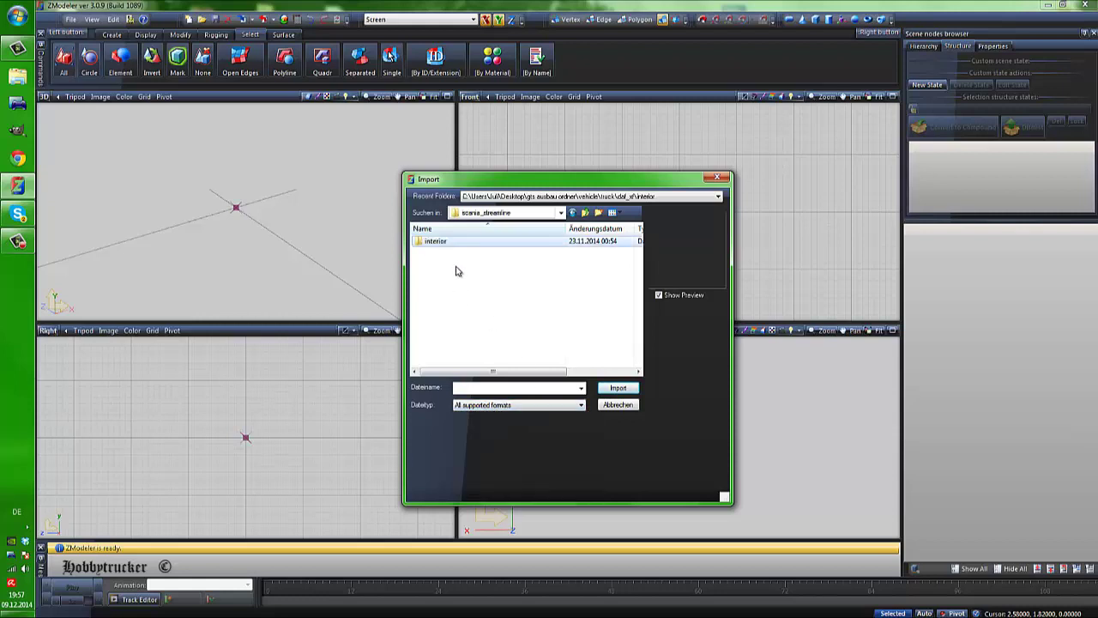
Step: Open the scania_s folder and choose truck.pmd as the file to import
double_click(450, 263)
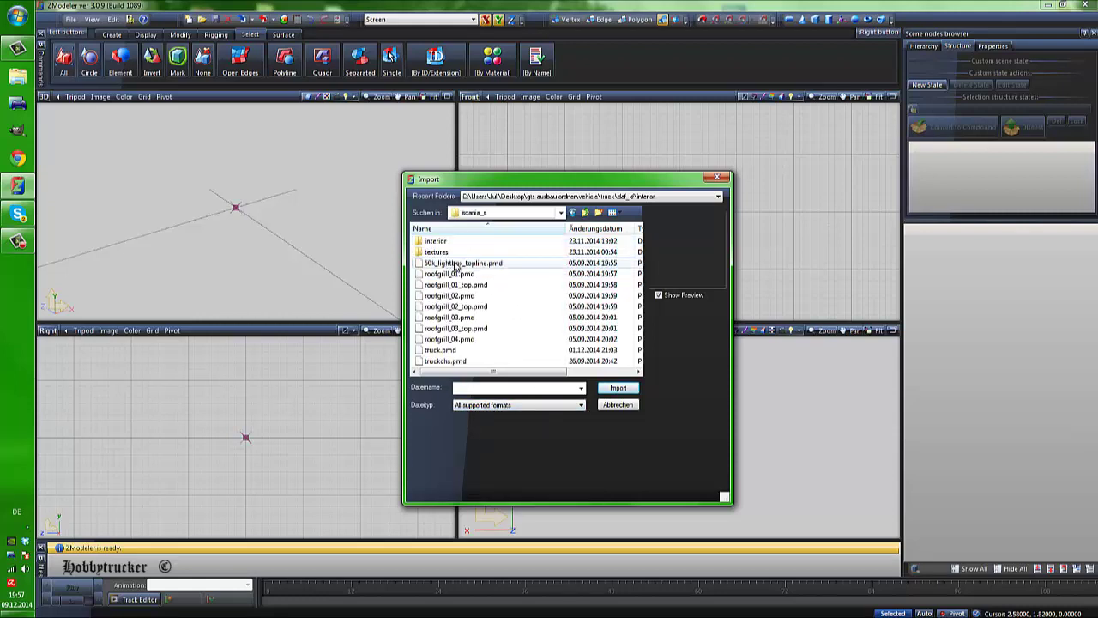
key(BackSpace)
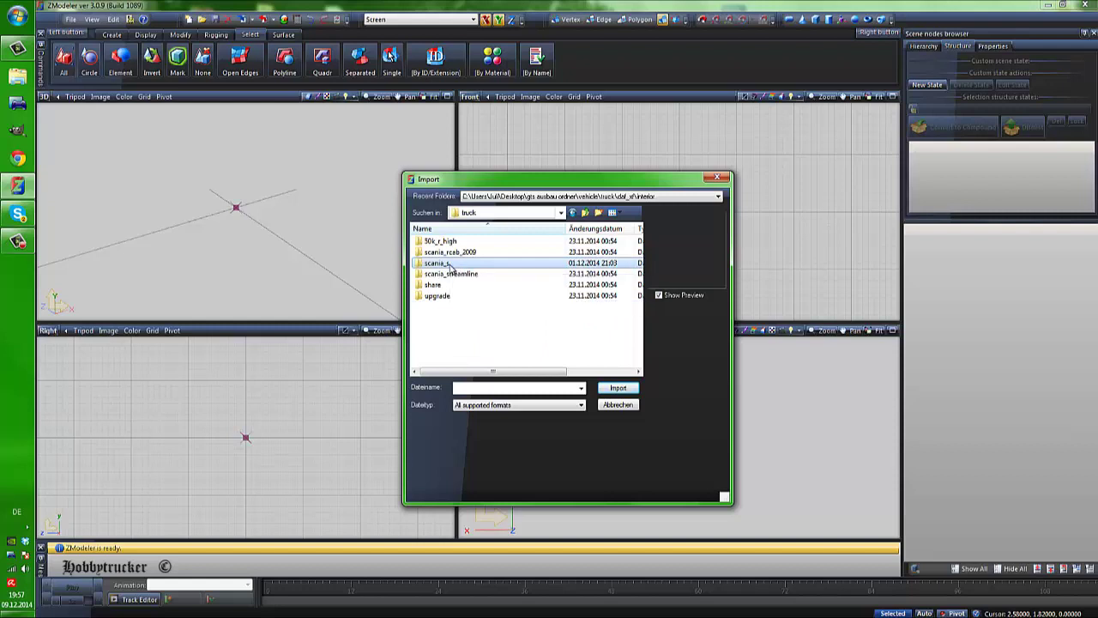
double_click(449, 266)
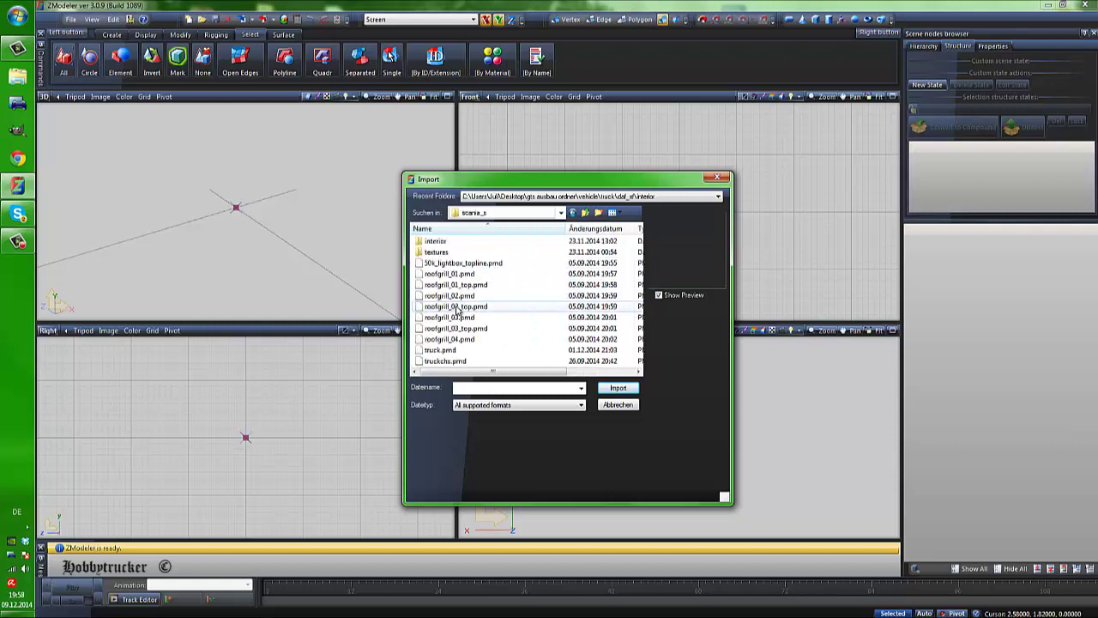
click(449, 306)
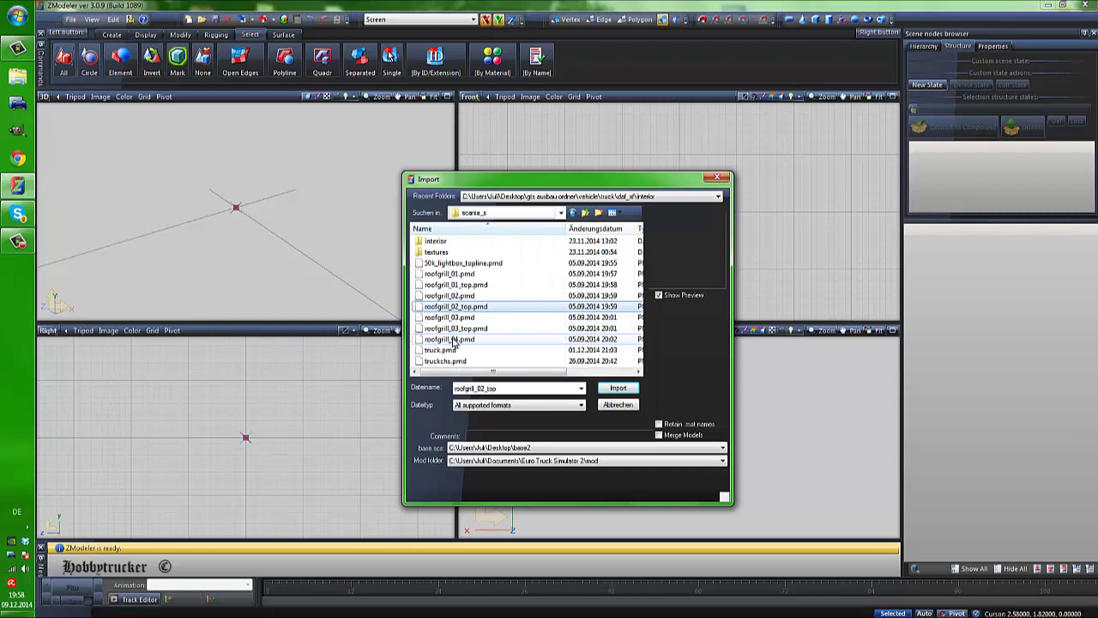
click(450, 318)
drag(519, 372, 472, 363)
click(437, 295)
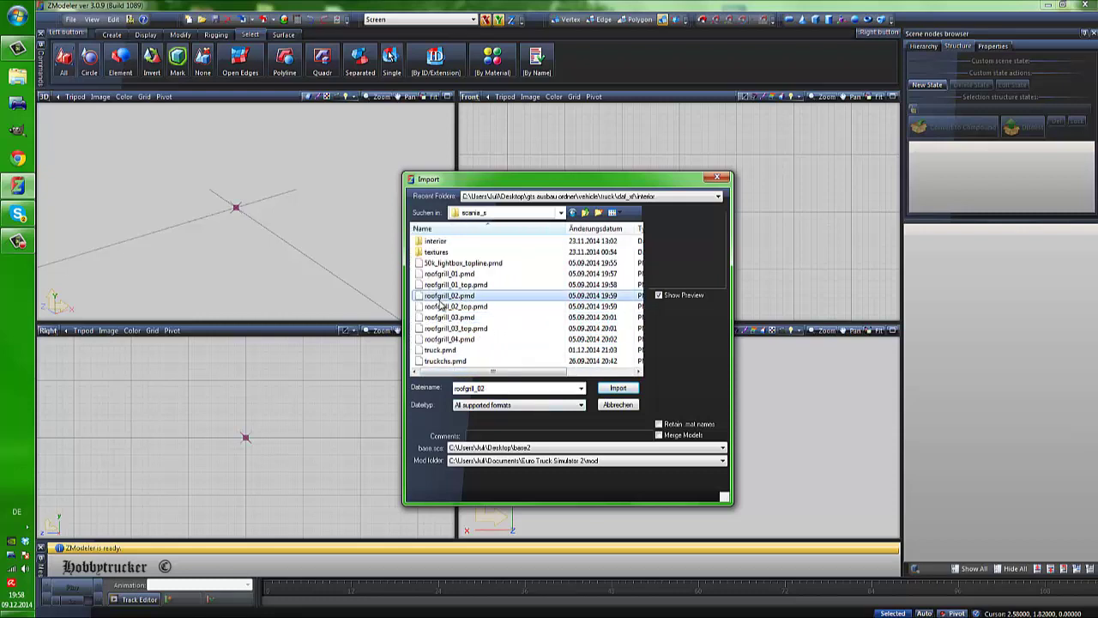
click(442, 350)
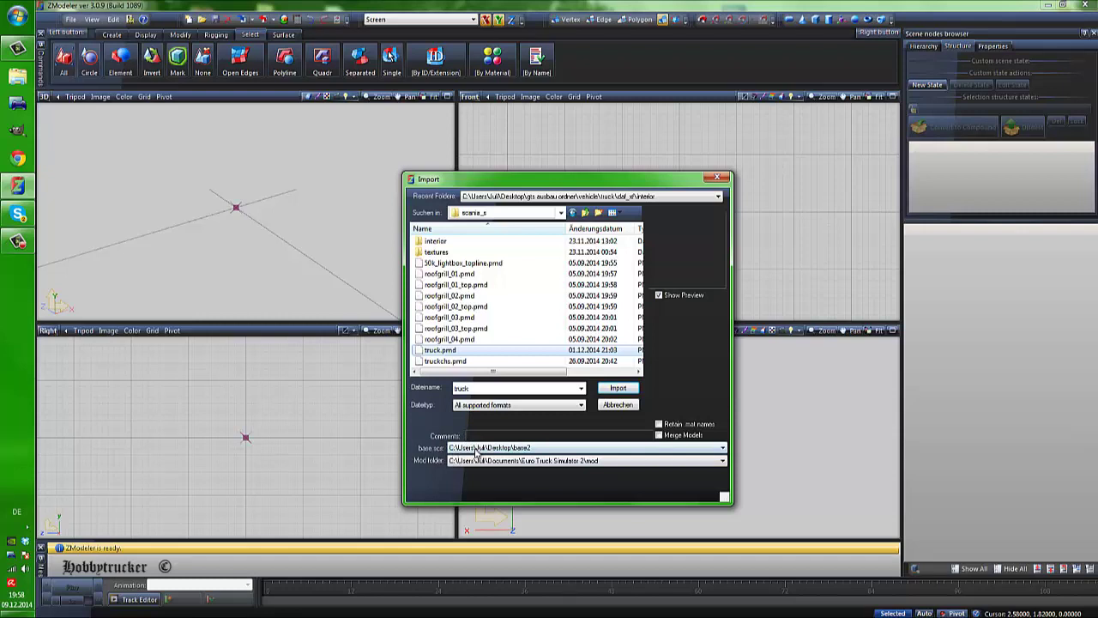
Step: Set the import's base.scs path to the JulisStreamline mod folder
click(543, 448)
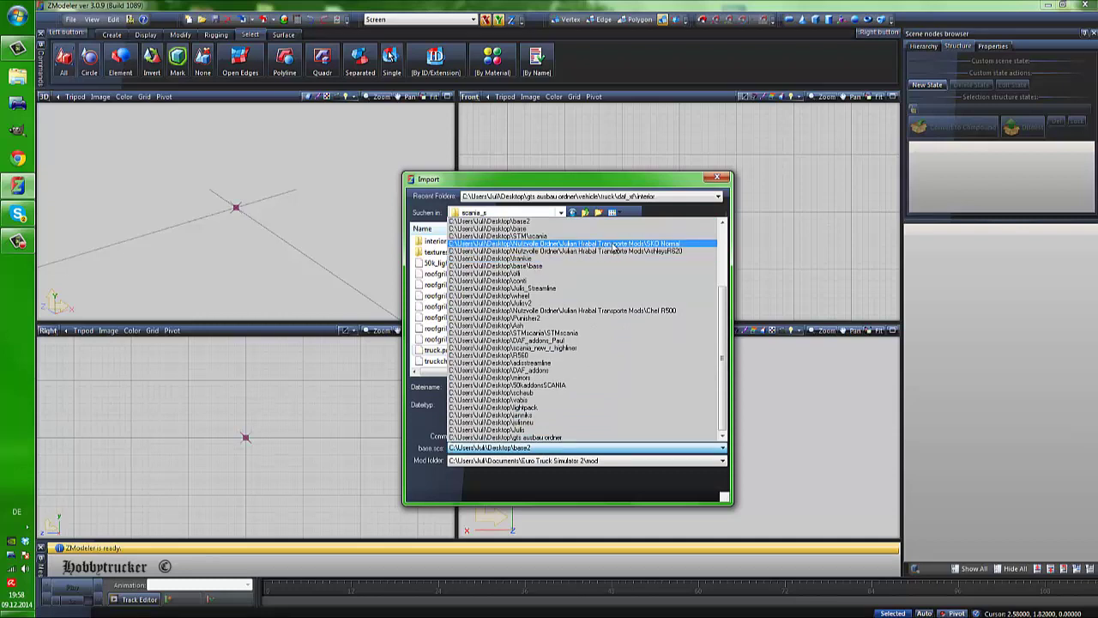
scroll(648, 309, up, 4)
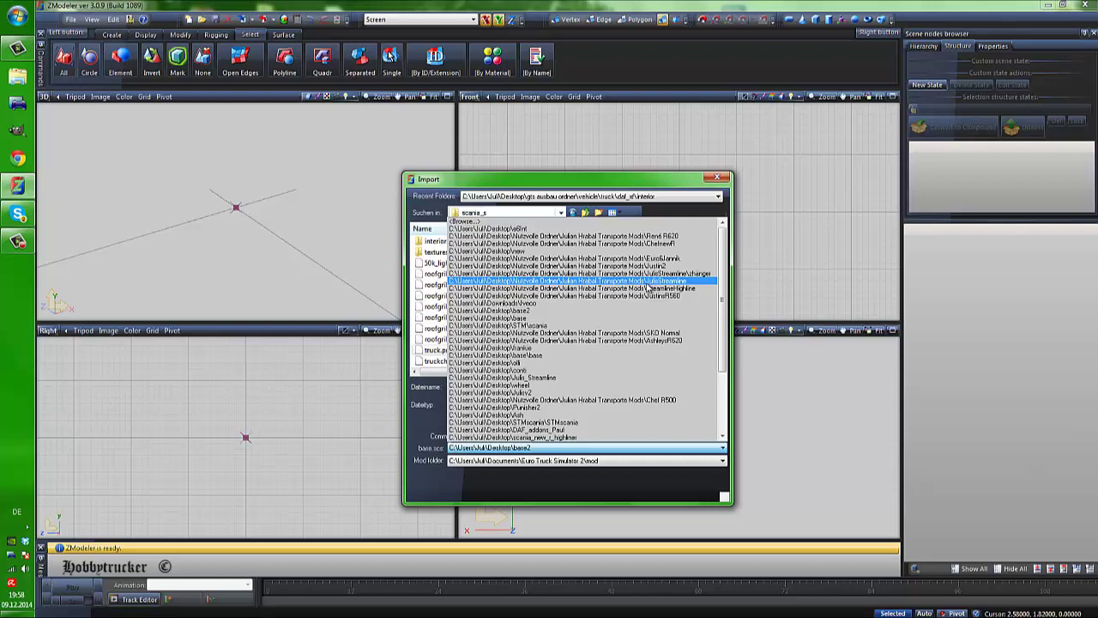
click(648, 286)
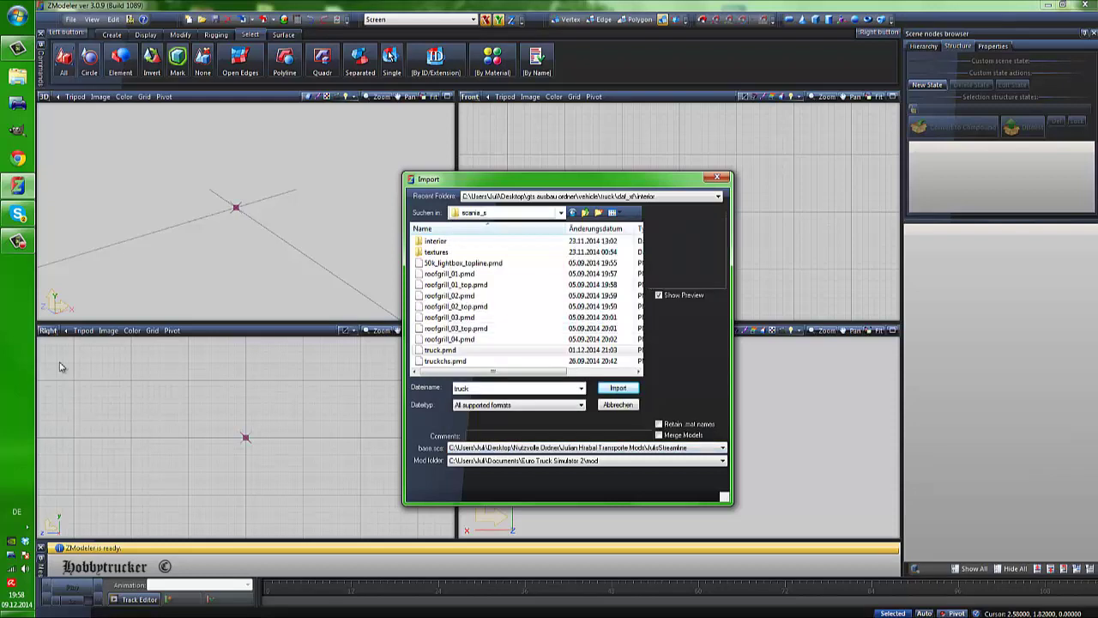
Step: Switch to Windows Explorer, browse through Nutzvolle Ordner to the JulisStreamline mod folder, and point out its vehicle folder
click(18, 76)
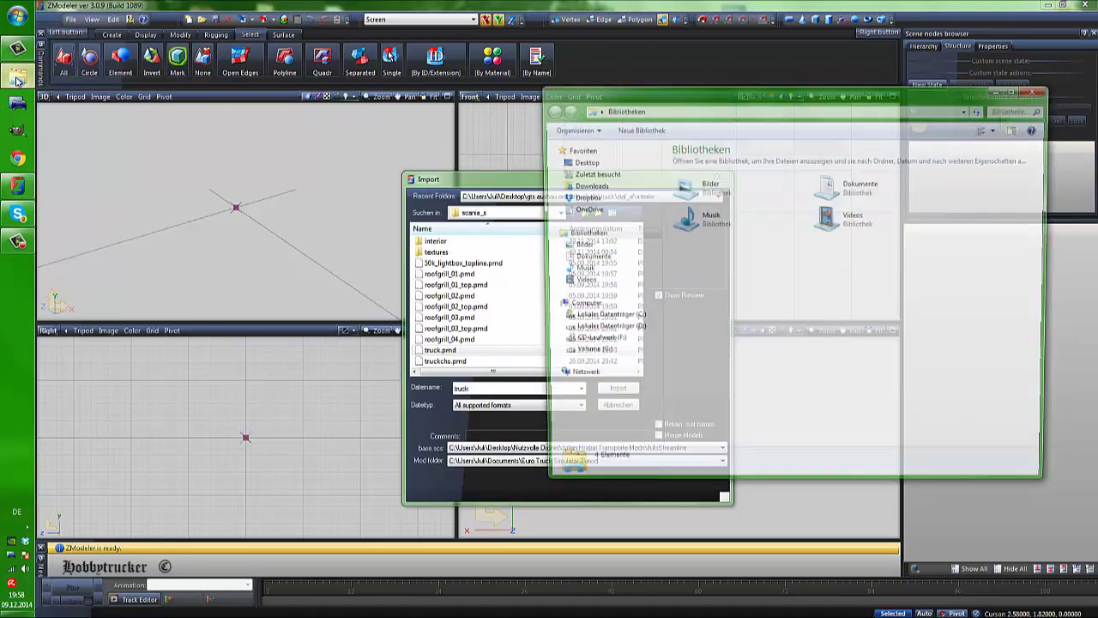
click(1041, 89)
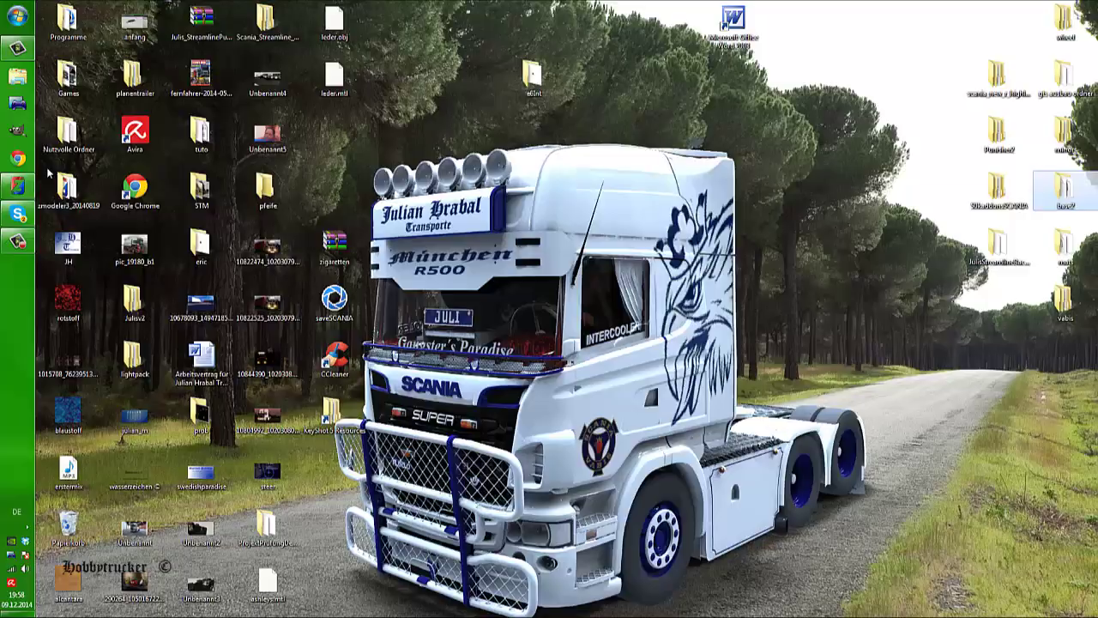
double_click(67, 131)
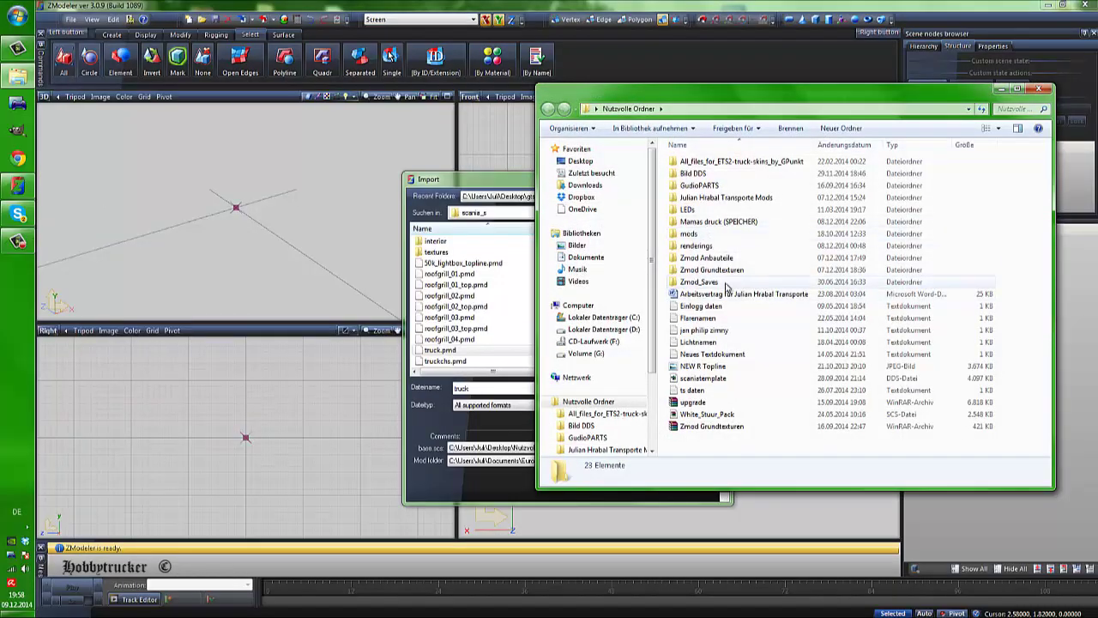
drag(727, 292, 720, 261)
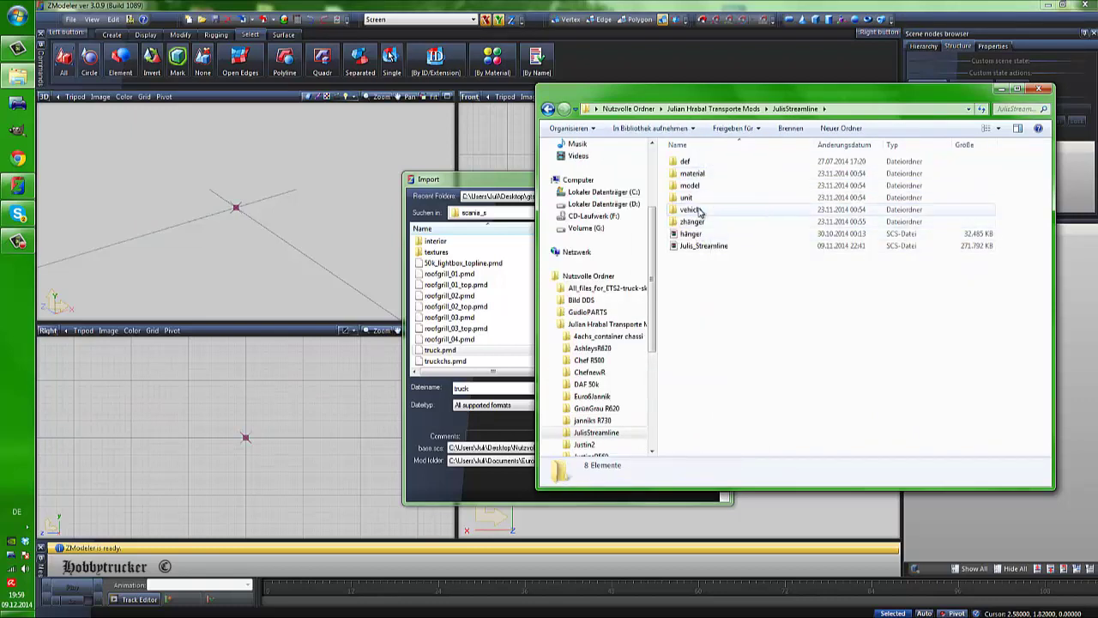
click(699, 211)
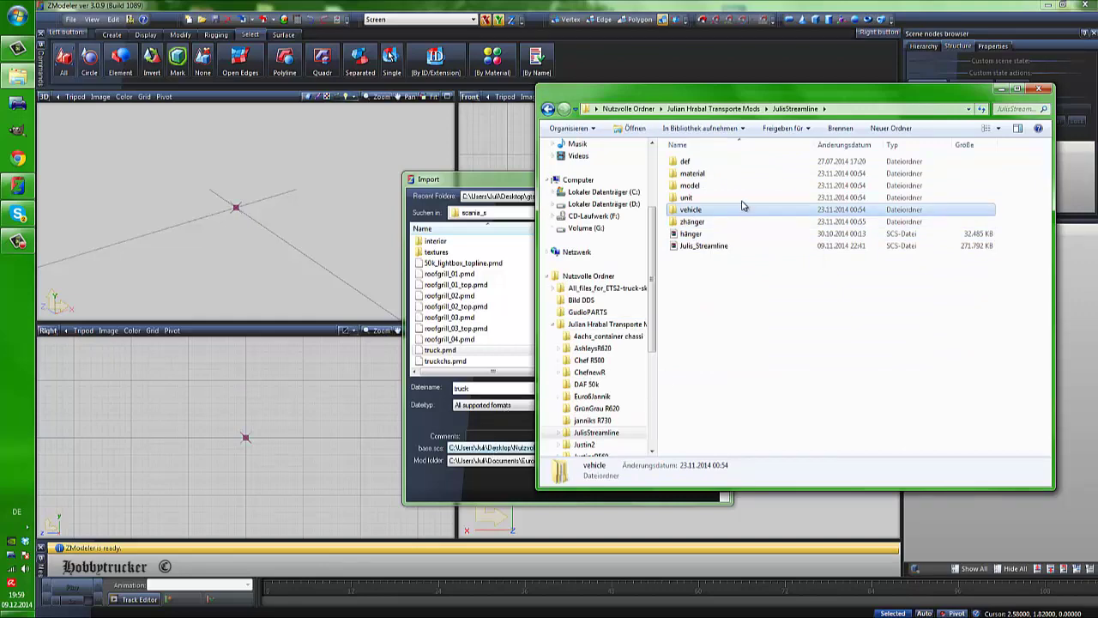
Step: Return to the ZModeler import, reselect JulisStreamline as the base.scs path, and check the mod folder setting
click(504, 448)
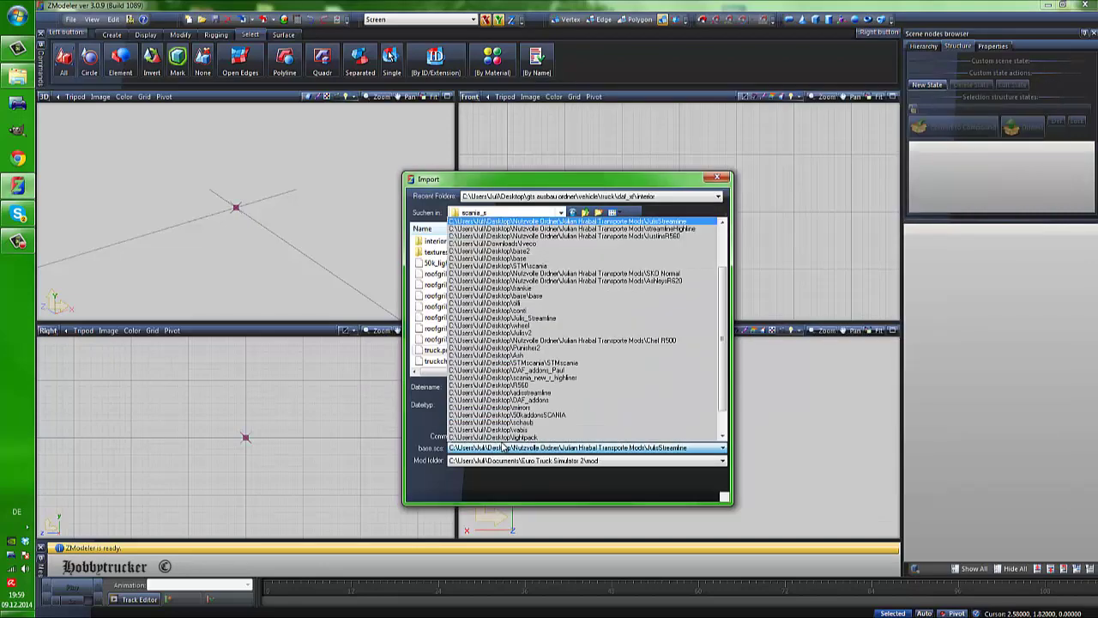
drag(721, 282, 728, 240)
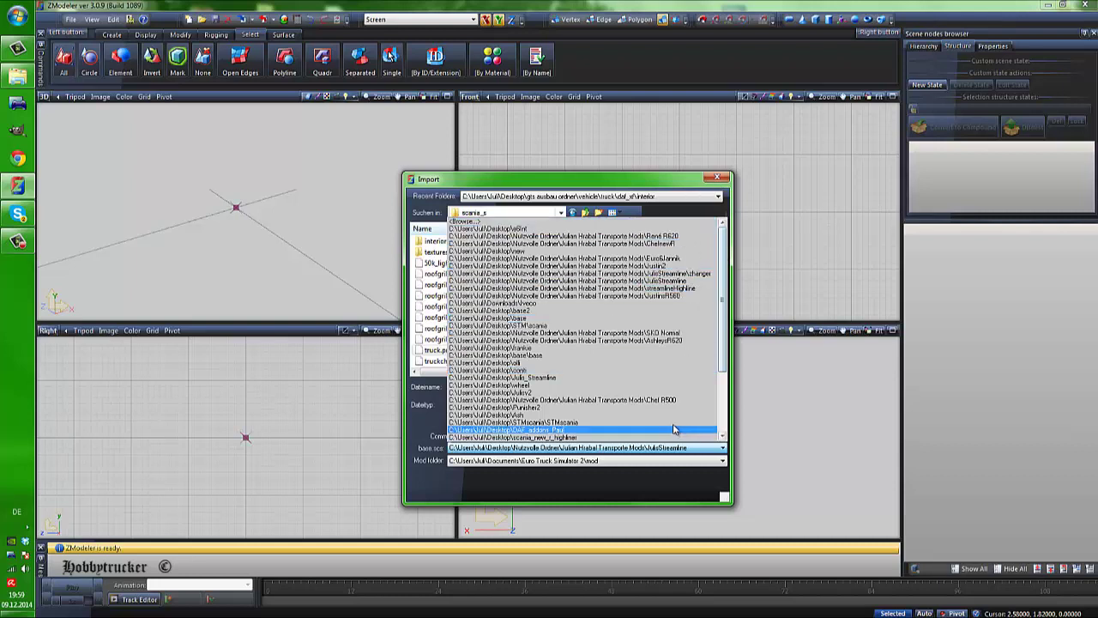
click(689, 283)
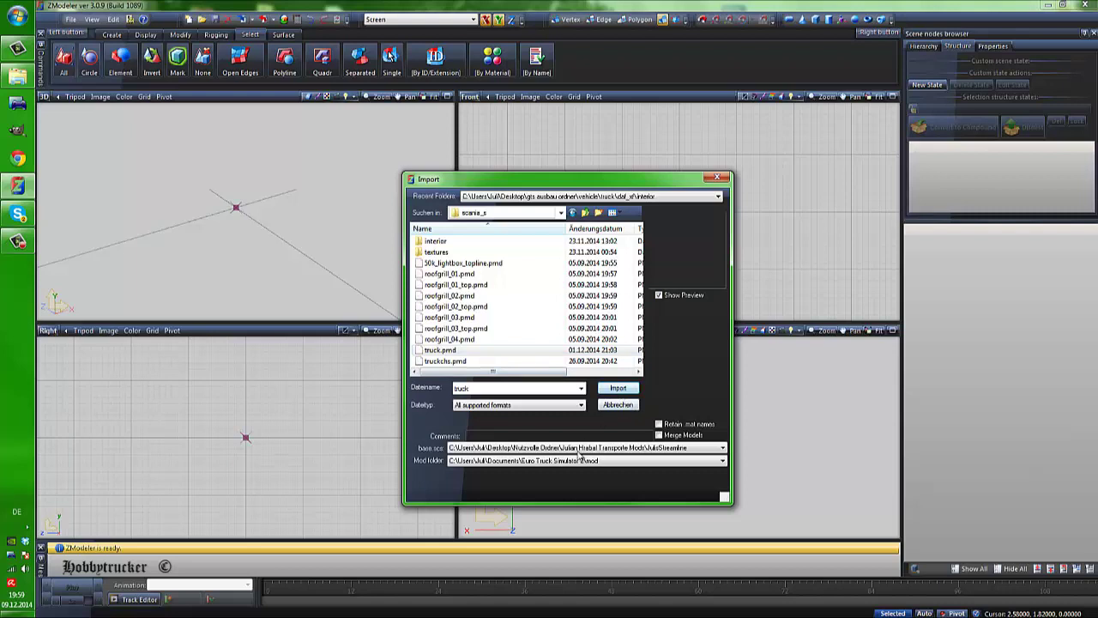
click(484, 464)
click(489, 464)
Step: Reposition the import dialog and import truck.pmd from the scania_s folder
drag(650, 182, 536, 170)
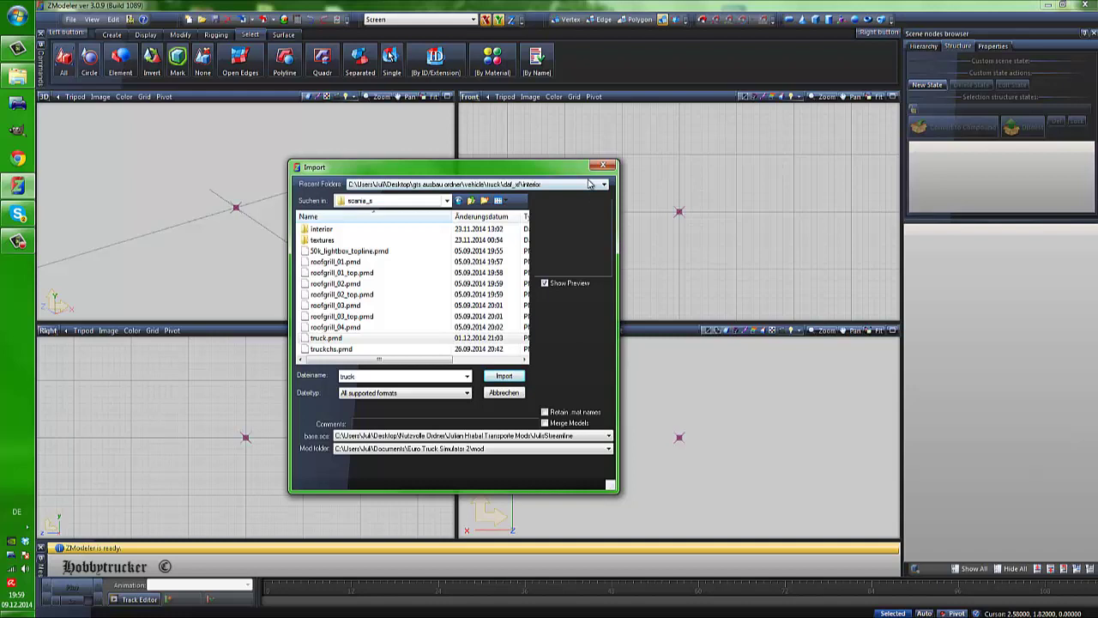
drag(582, 163, 582, 154)
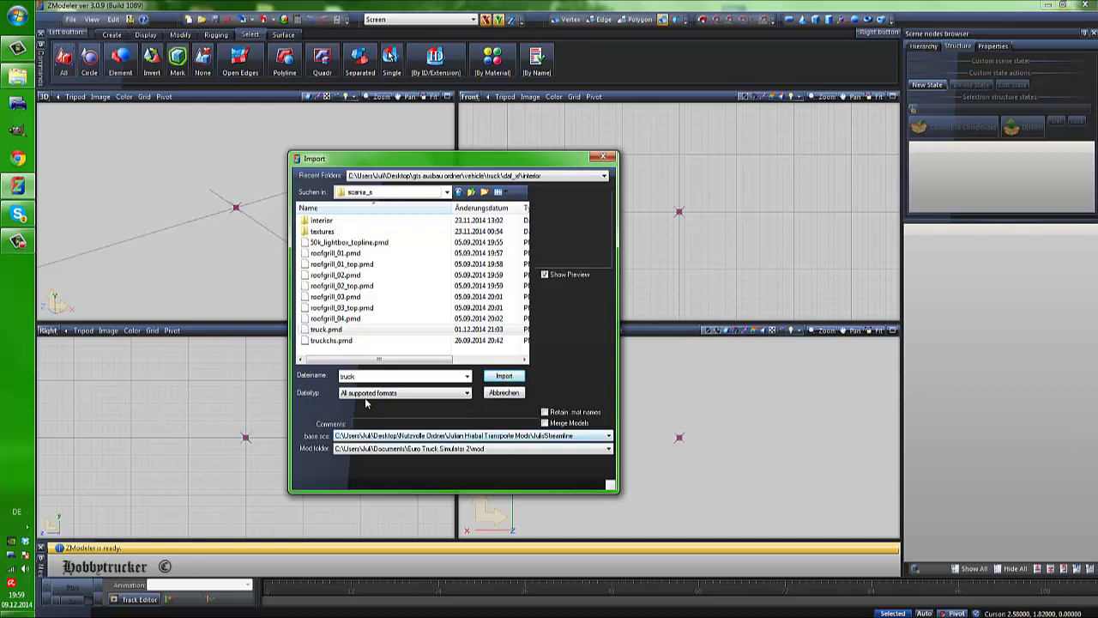
click(330, 329)
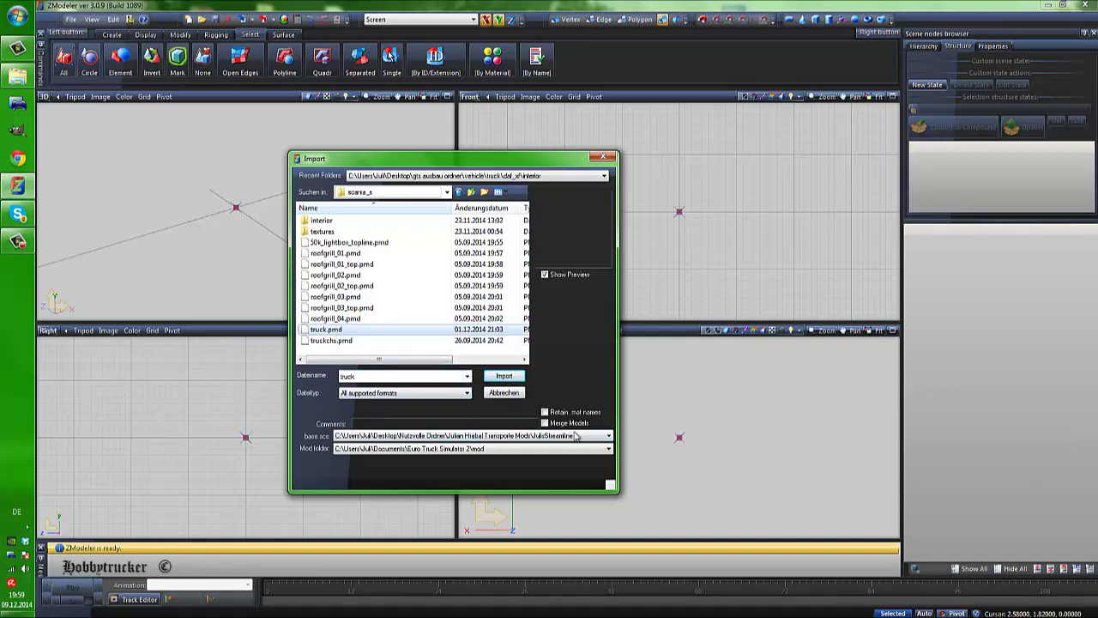
click(502, 377)
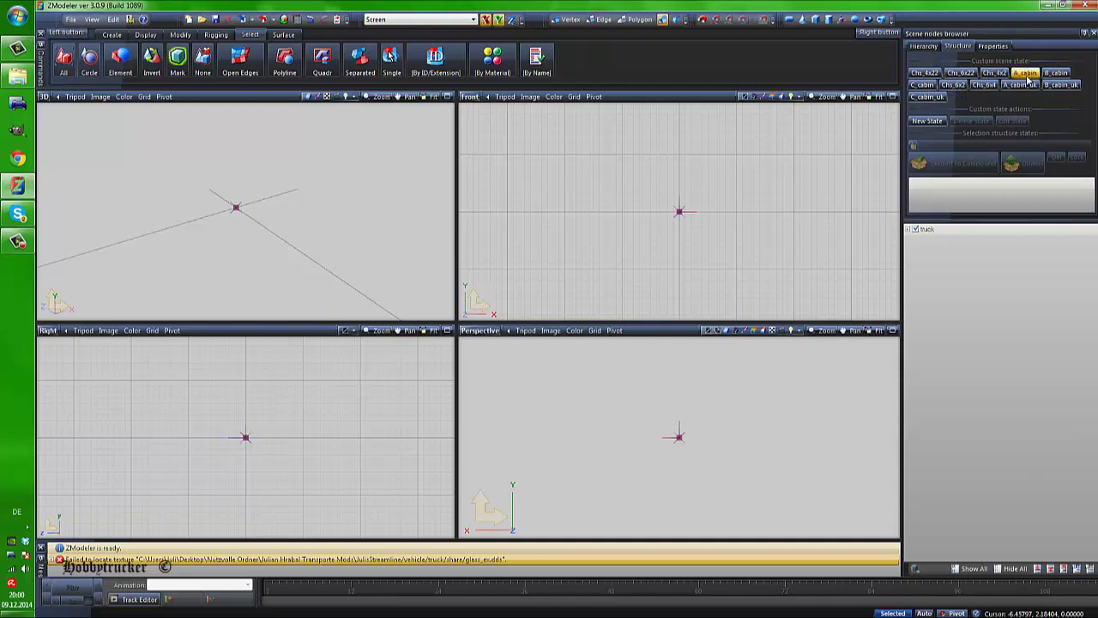
Step: Compare the scene's hierarchy and structure views, and clear the message log
click(928, 47)
click(958, 47)
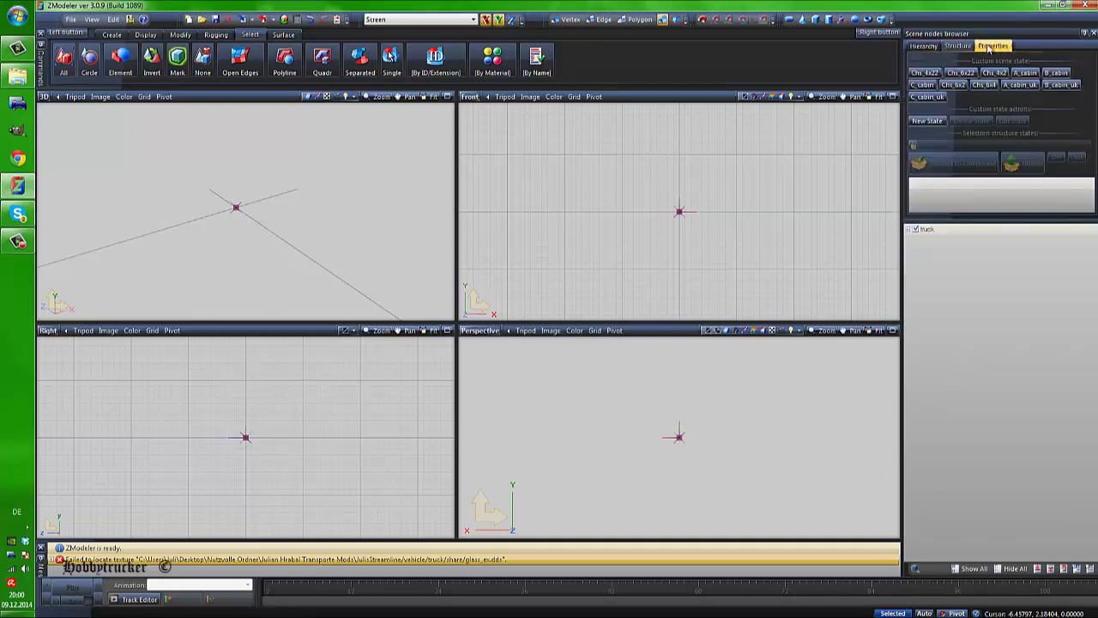
click(934, 49)
click(958, 47)
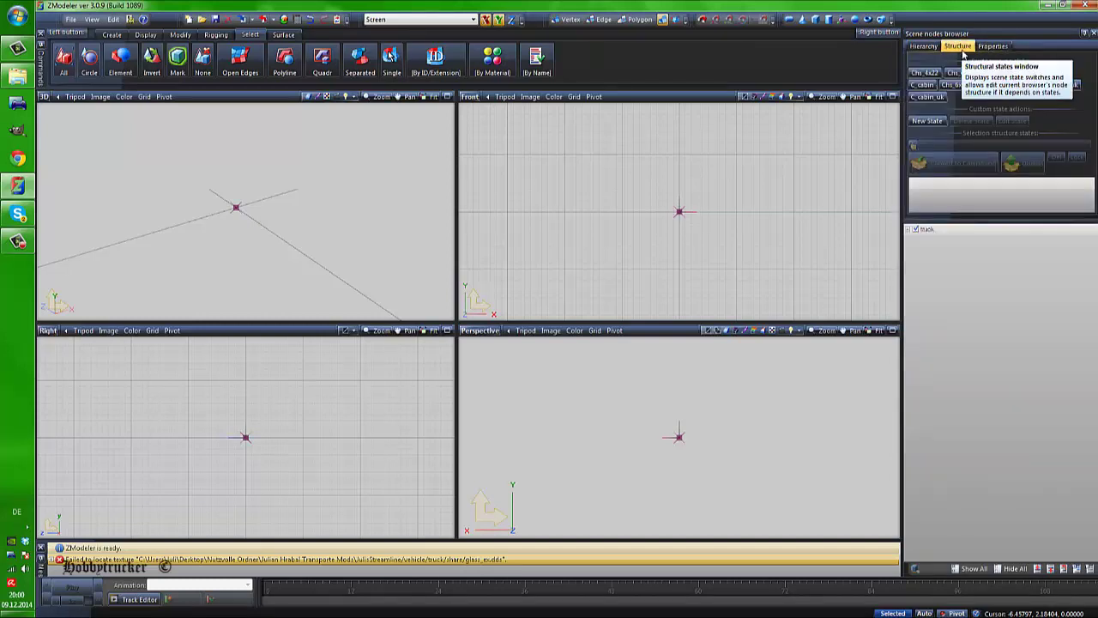
middle_drag(351, 249, 249, 224)
right_click(612, 558)
click(635, 563)
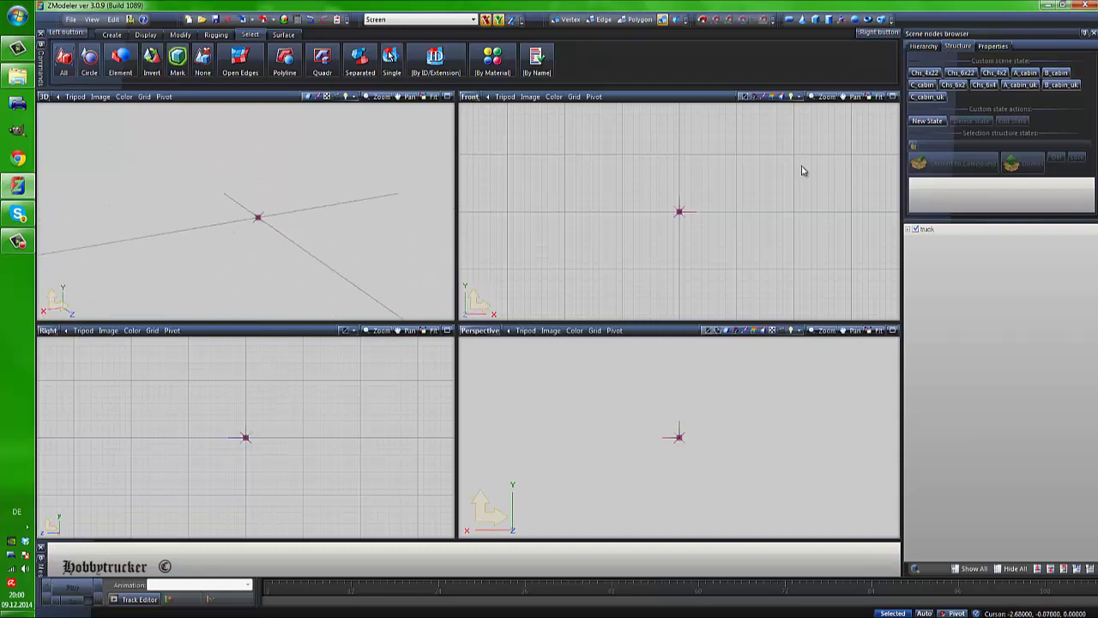
Step: Show the scene structure states and activate A_cabin to view the cabin in 3D
click(999, 48)
click(923, 45)
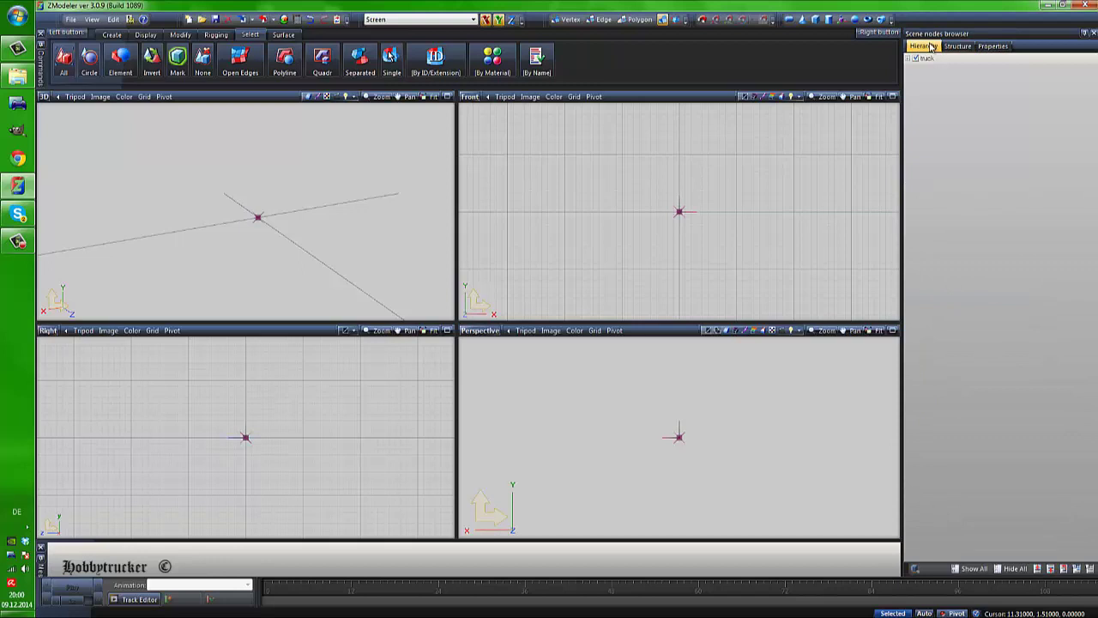
click(946, 48)
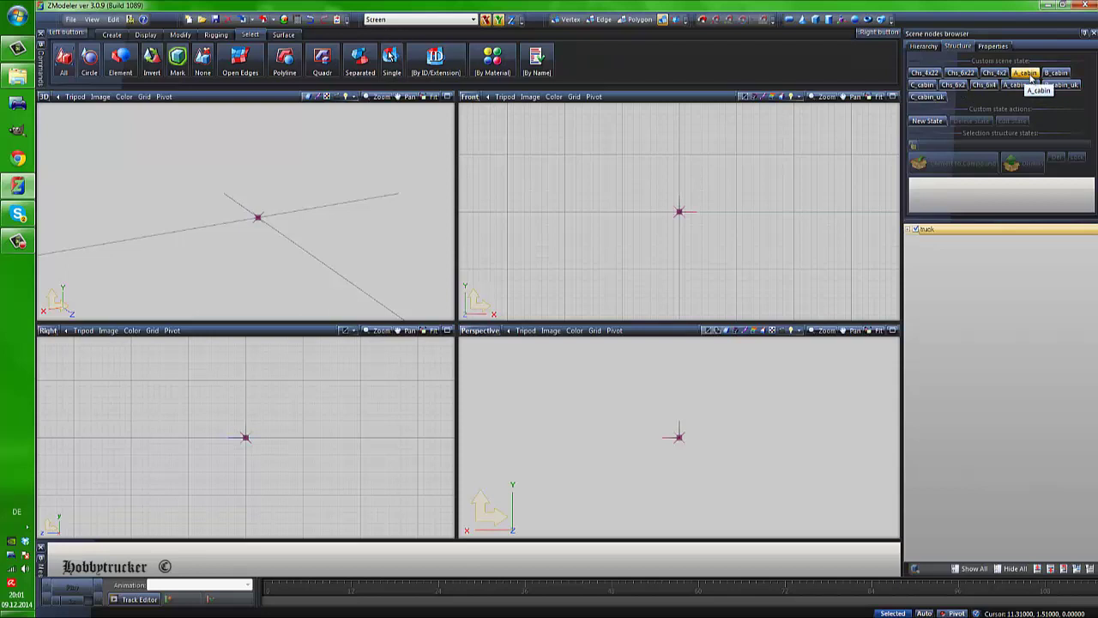
click(1032, 75)
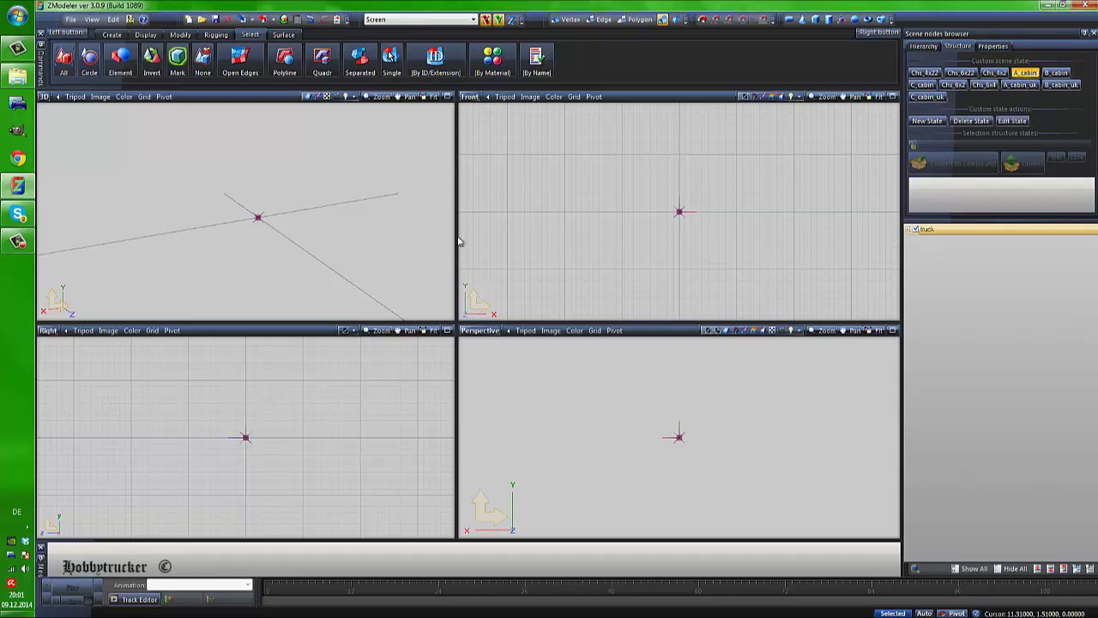
middle_drag(318, 172, 256, 178)
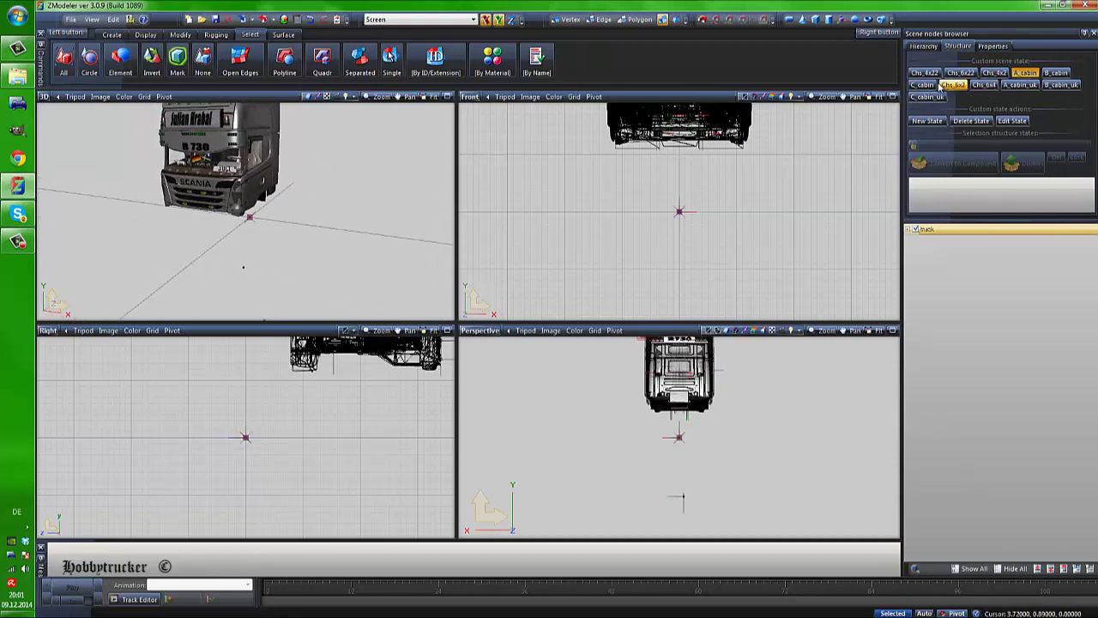
Step: Activate the Chs_6x4 chassis state and inspect the complete truck from the side in the 3D view
click(993, 88)
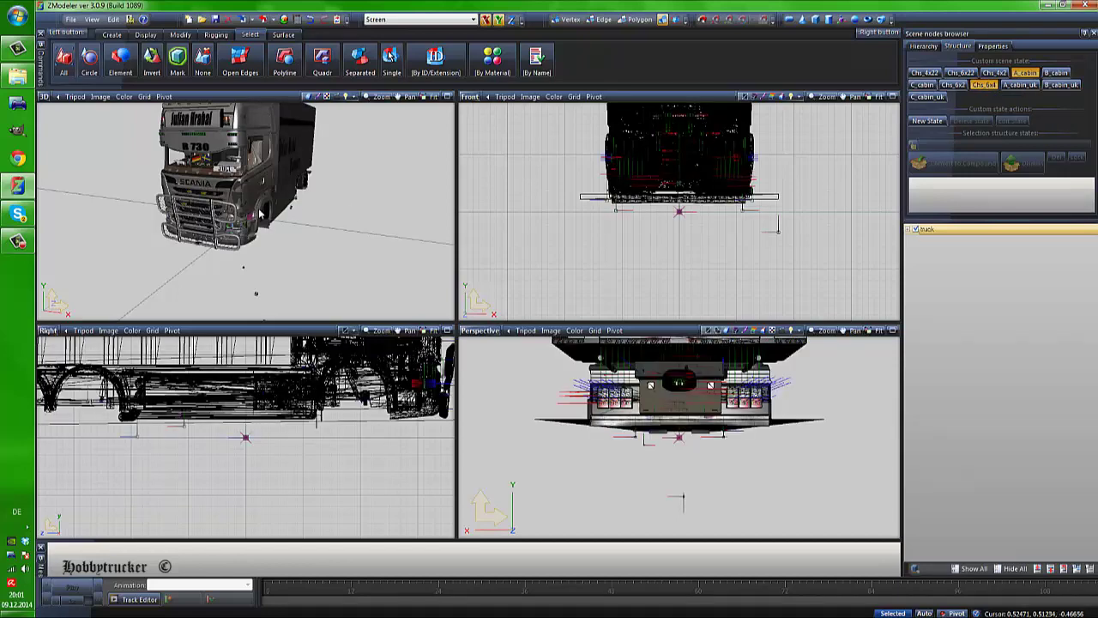
middle_drag(278, 212, 369, 199)
scroll(247, 234, up, 3)
scroll(298, 260, up, 5)
scroll(270, 193, down, 5)
scroll(236, 211, up, 1)
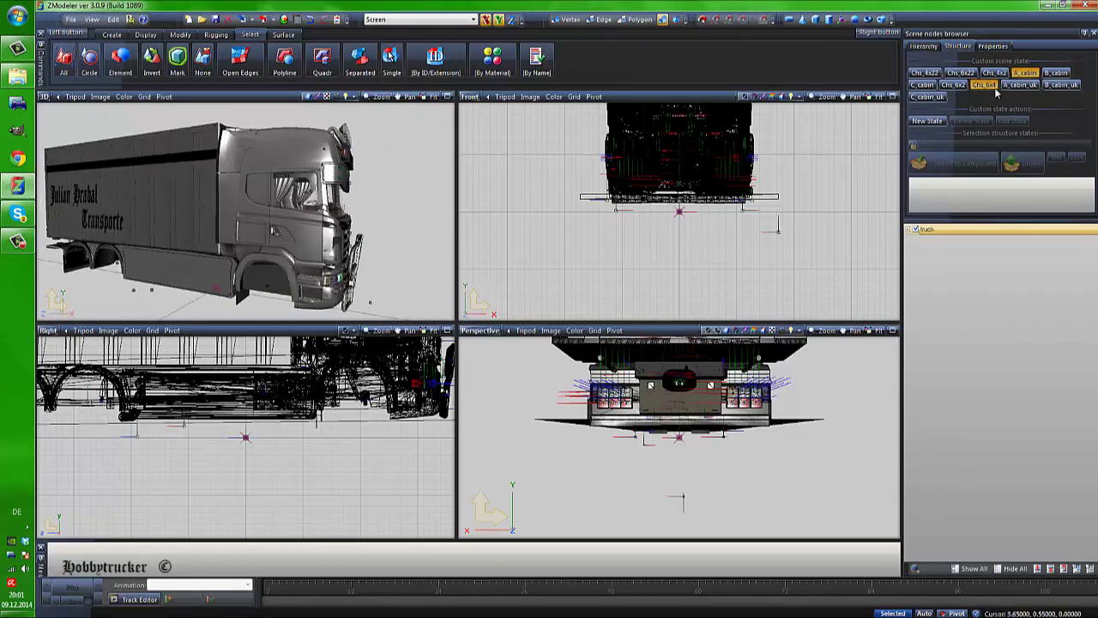
Step: Deactivate Chs_6x4 and A_cabin, and activate C_cabin to inspect that cabin in 3D
click(991, 87)
click(1021, 74)
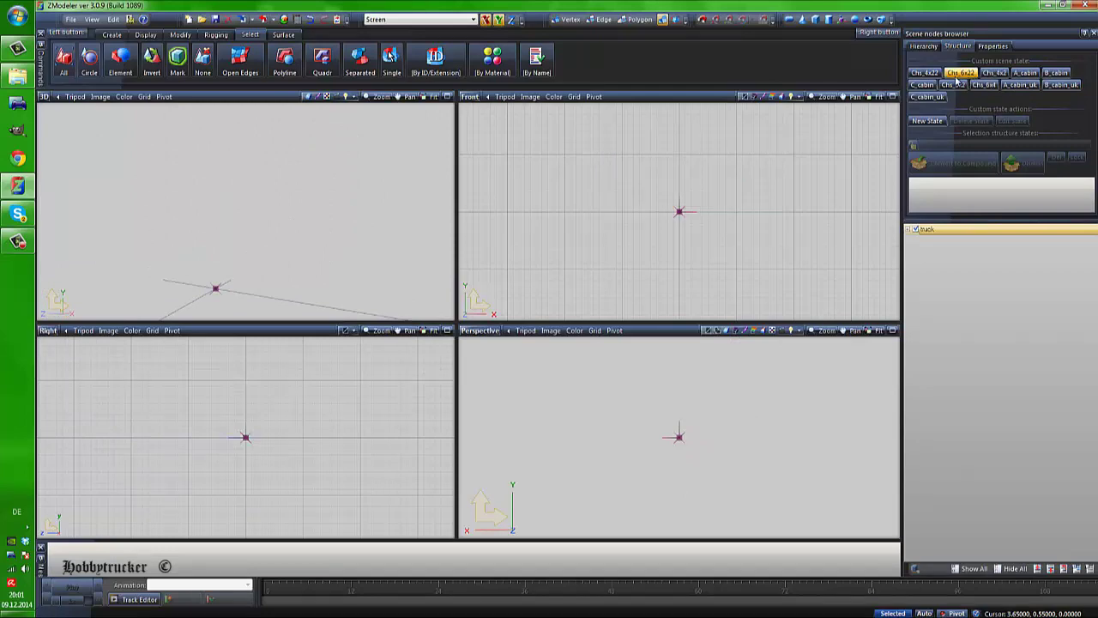
click(922, 85)
mouse_move(206, 189)
middle_down()
mouse_move(253, 186)
mouse_move(221, 184)
middle_up()
scroll(253, 186, up, 2)
scroll(220, 184, up, 2)
scroll(220, 184, down, 6)
scroll(273, 137, up, 1)
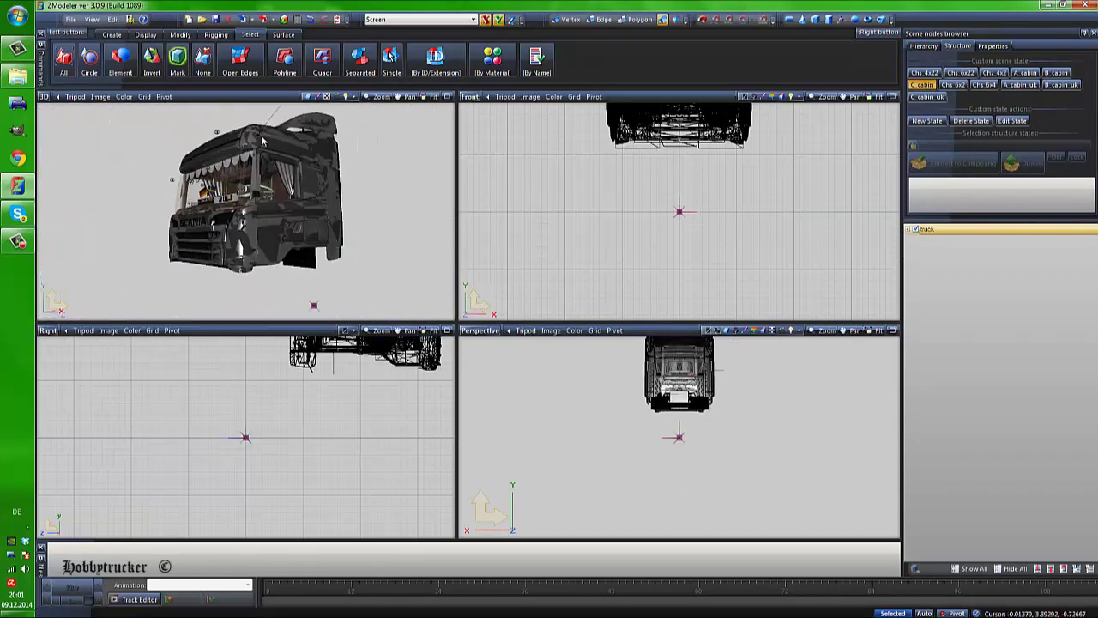
Step: Activate Chs_4x2 alongside C_cabin, inspect the truck from several angles, and deactivate all the states
click(995, 75)
middle_drag(341, 181, 310, 191)
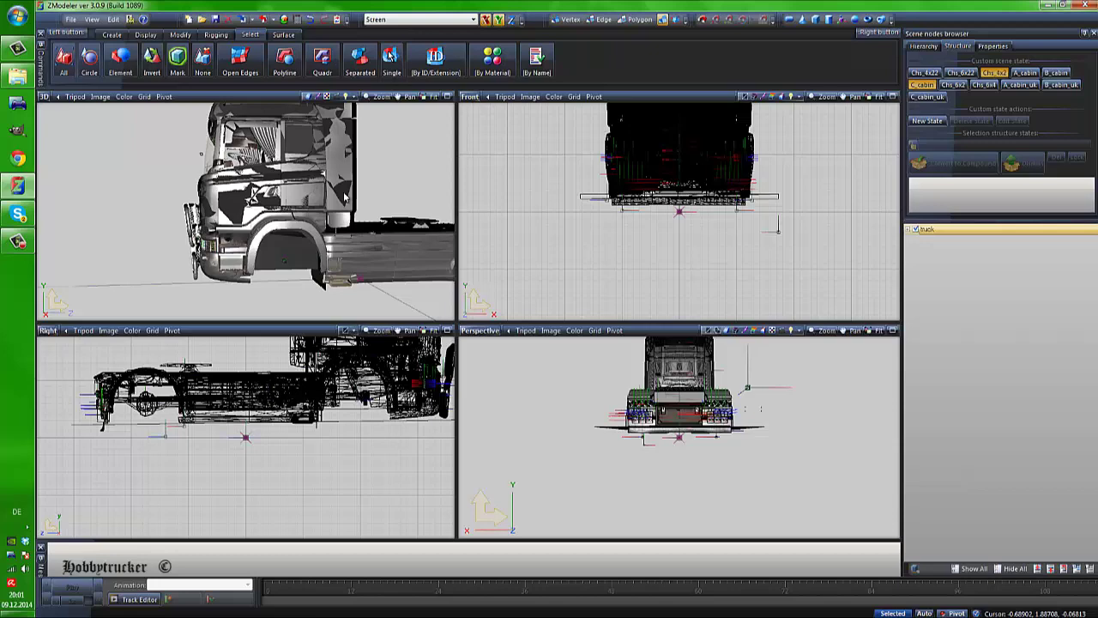
middle_drag(344, 197, 286, 192)
click(1027, 73)
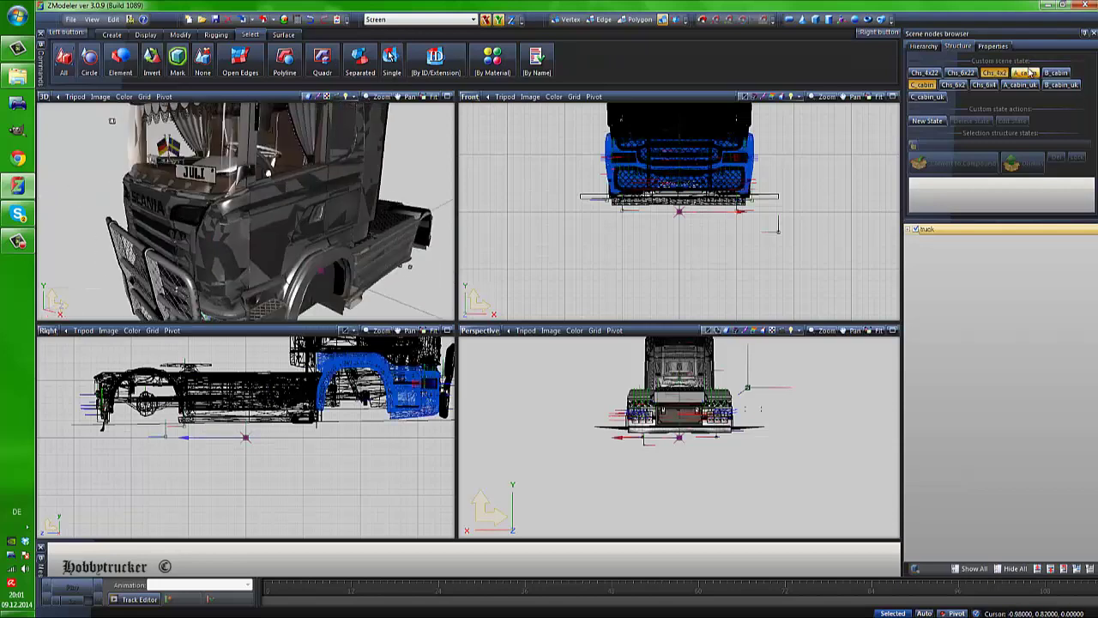
click(993, 73)
click(923, 84)
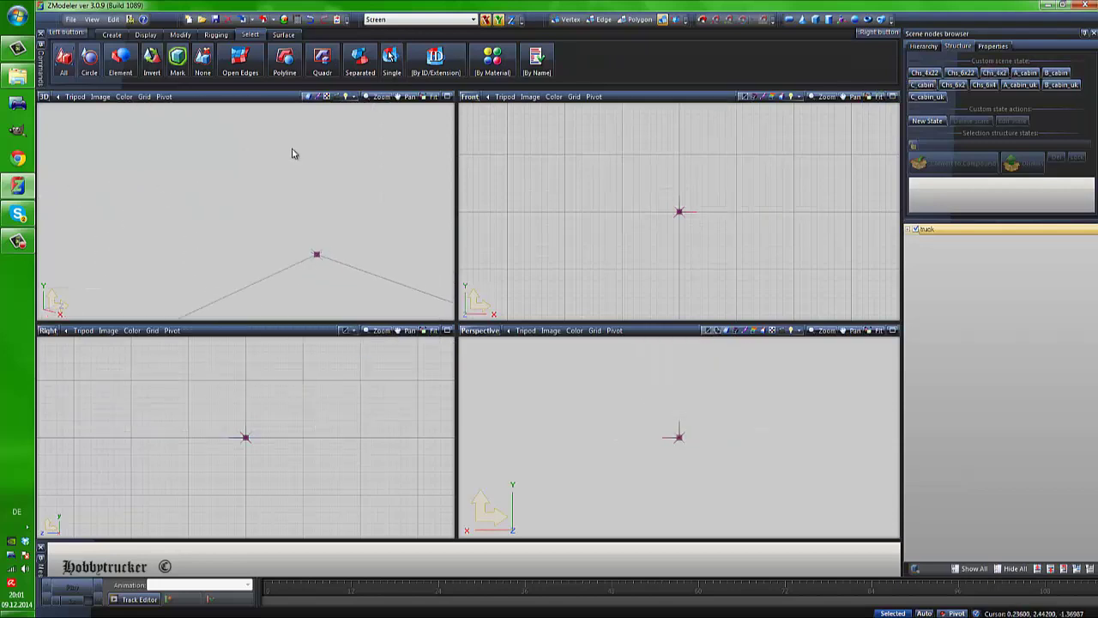
Step: Activate the A_cabin and Chs_6x4 states together and bring the complete truck into a side view in 3D
click(1025, 73)
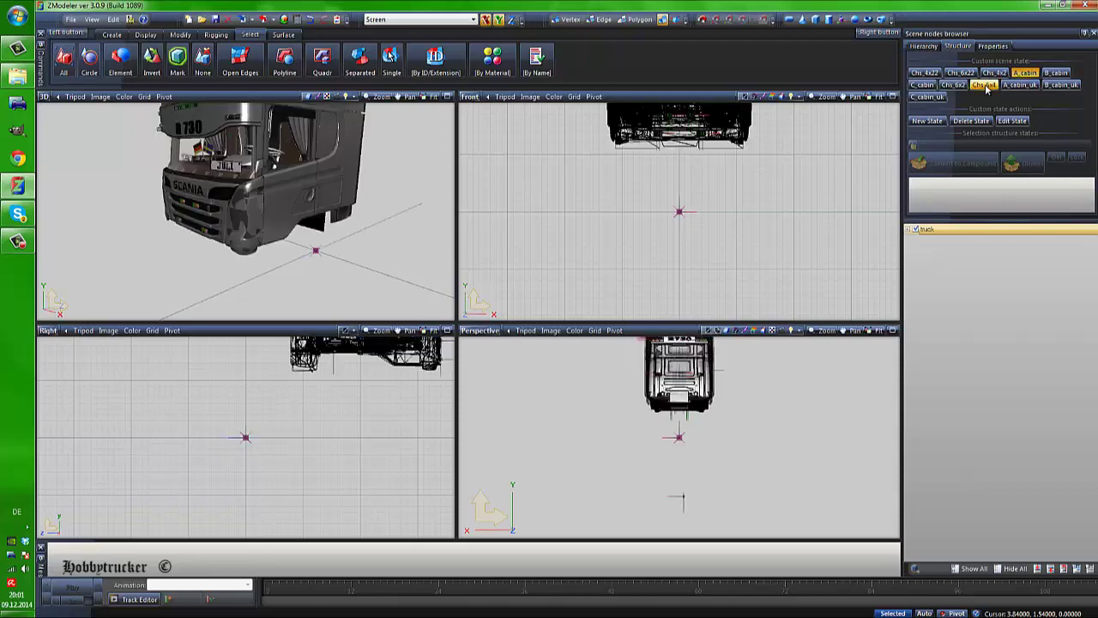
click(984, 85)
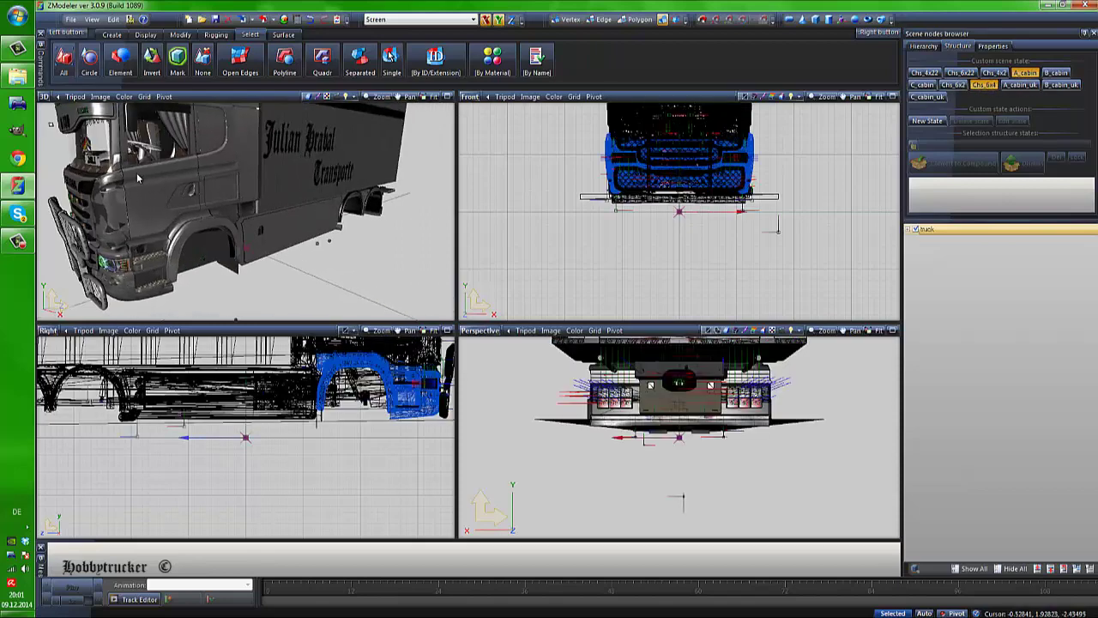
middle_drag(168, 174, 272, 172)
scroll(271, 171, down, 5)
middle_drag(201, 176, 308, 175)
scroll(282, 188, down, 3)
scroll(308, 179, up, 2)
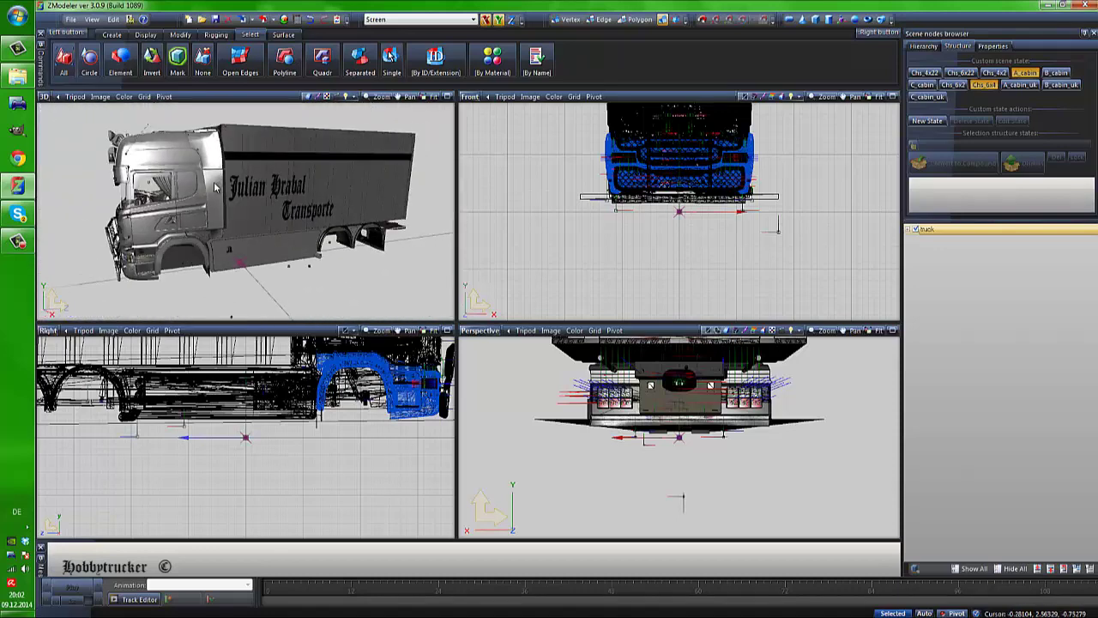
Step: Examine the cabin front up close in the 3D view, including the windshield, roof sign, grille and bull bar
middle_drag(176, 183, 227, 193)
scroll(227, 193, up, 8)
scroll(226, 193, down, 10)
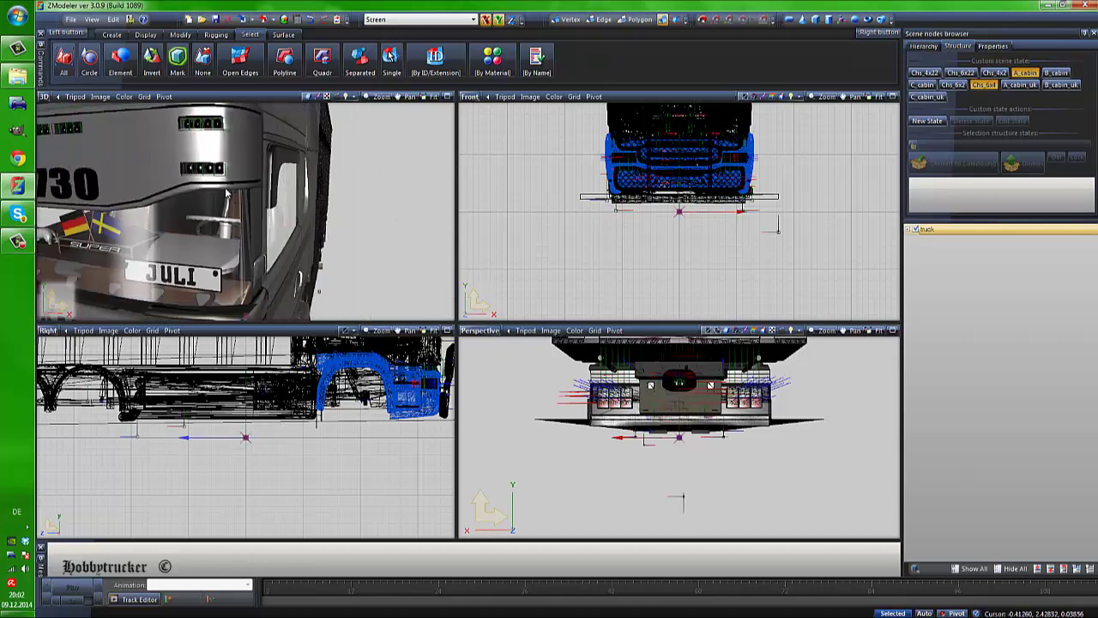
scroll(224, 213, up, 4)
scroll(225, 212, up, 3)
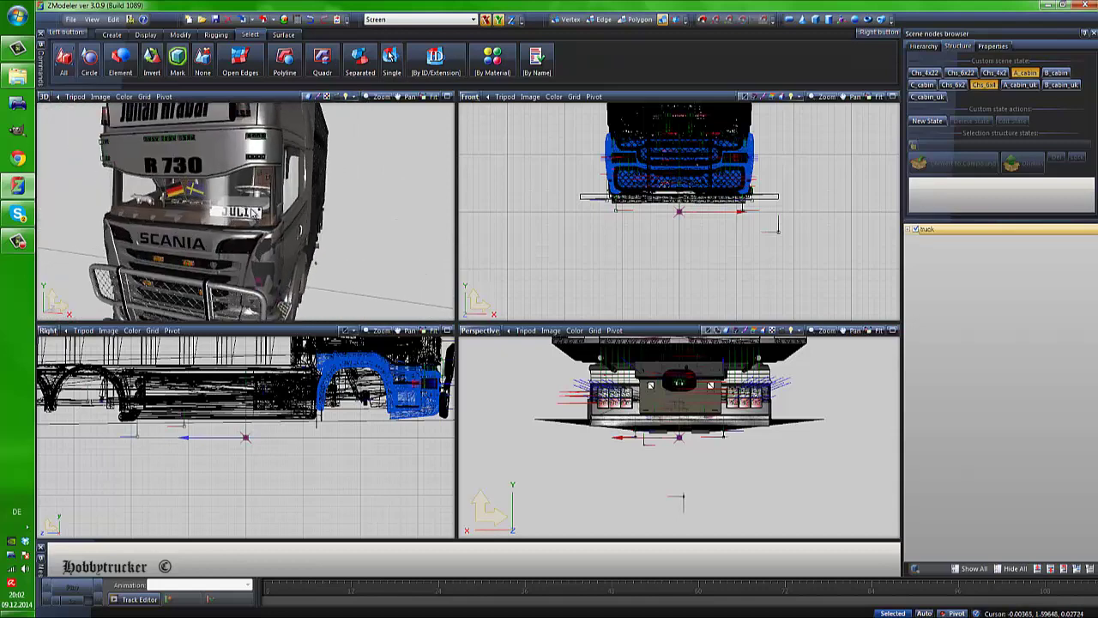
scroll(232, 222, down, 6)
scroll(241, 233, up, 2)
scroll(241, 233, up, 3)
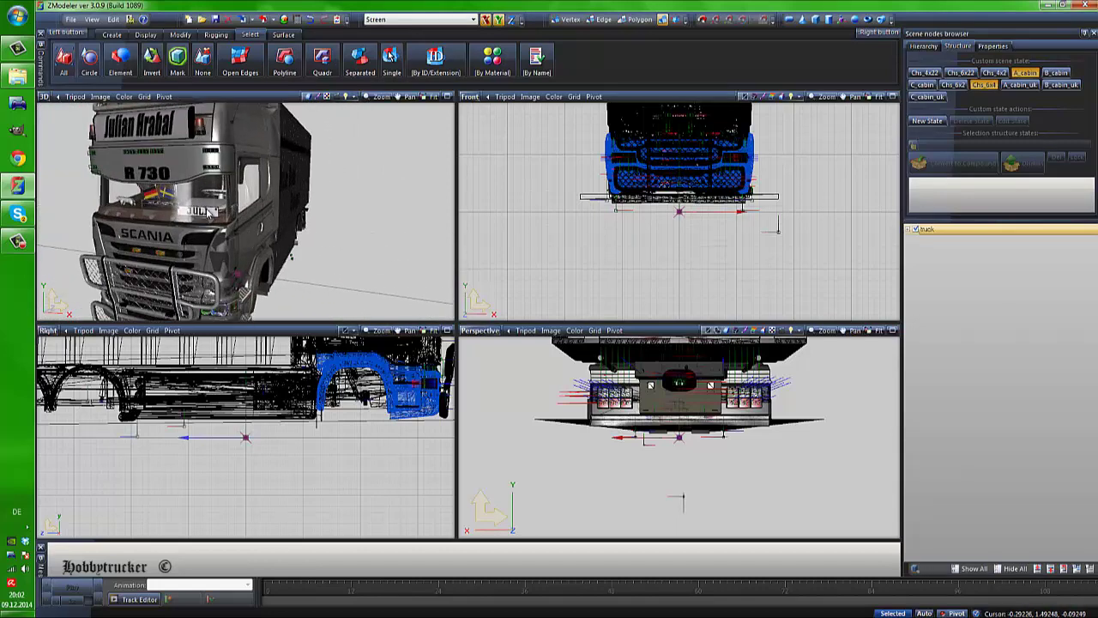
middle_drag(192, 217, 154, 240)
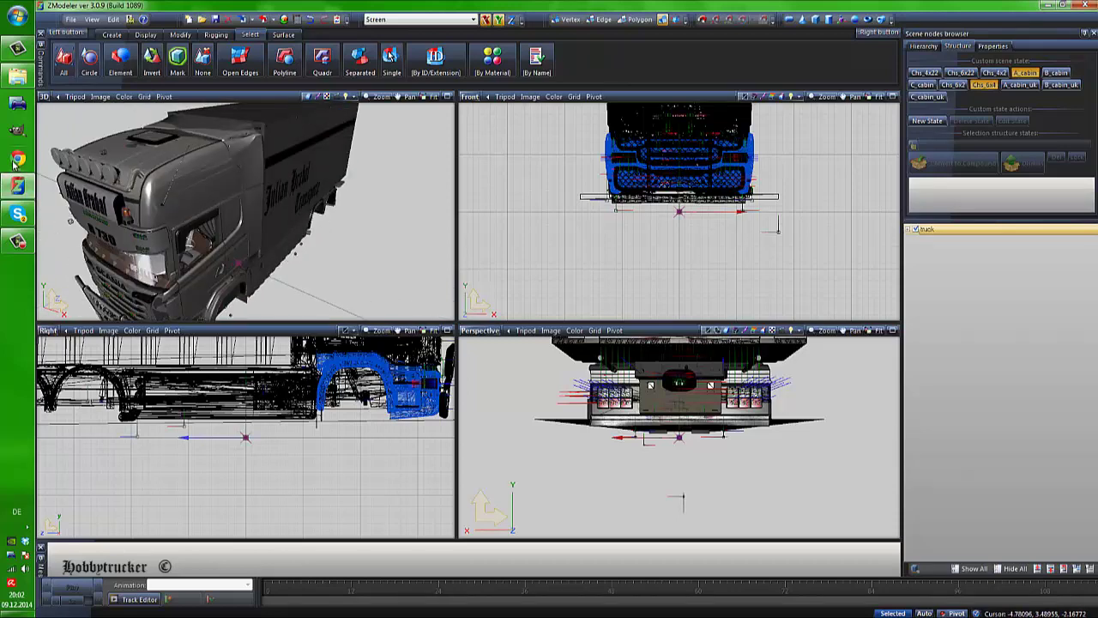
scroll(179, 199, up, 4)
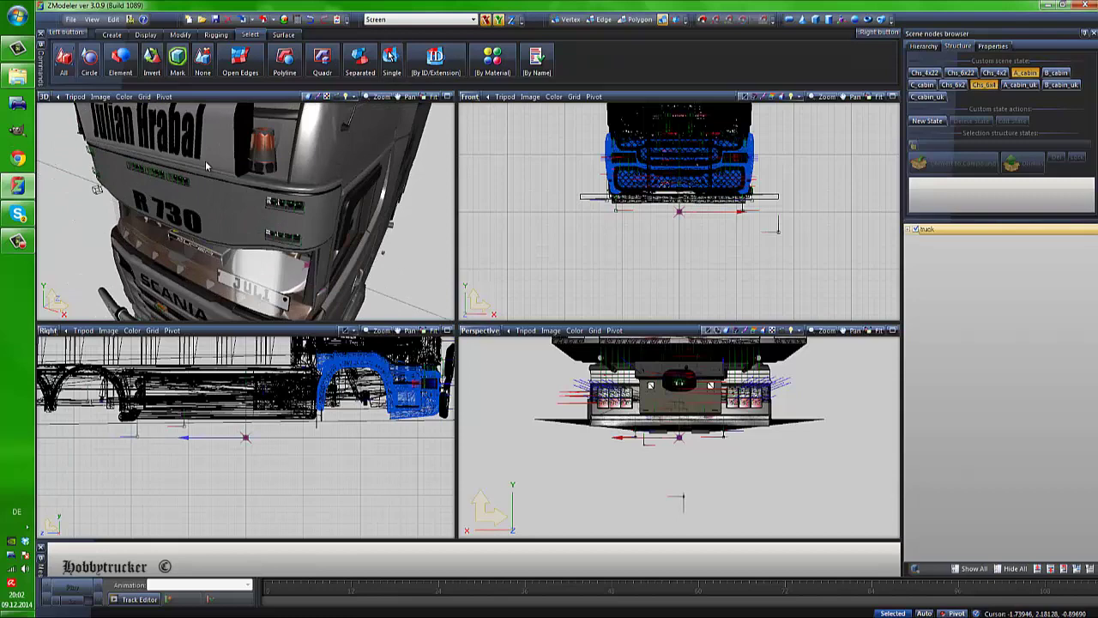
middle_drag(206, 165, 228, 171)
scroll(222, 160, down, 4)
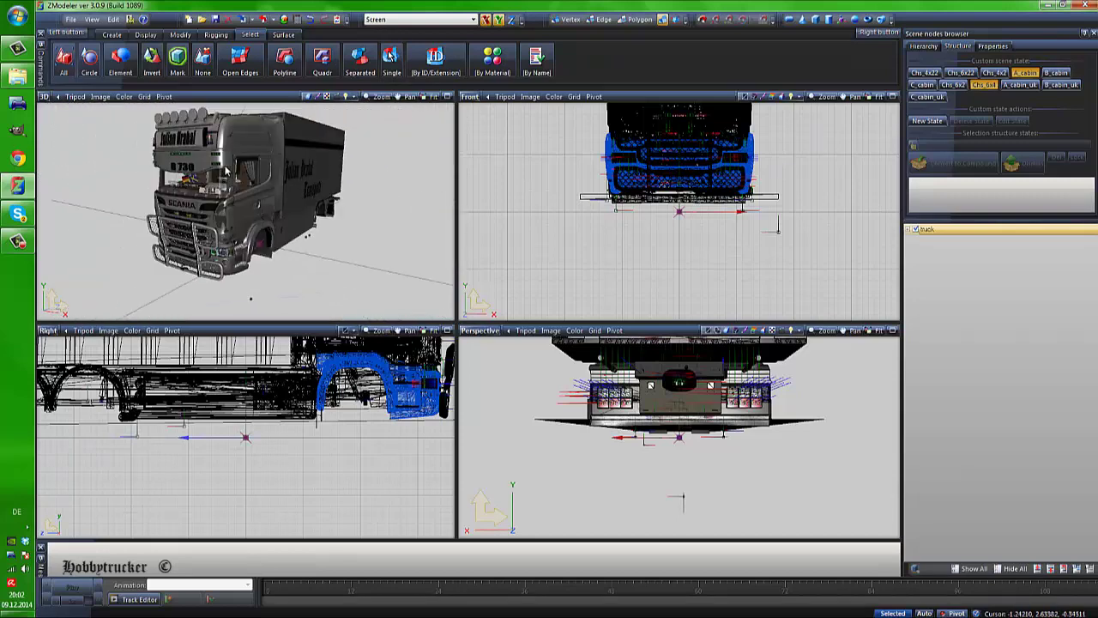
Step: Examine the assembled truck with its box body from both sides and the front in the 3D view
scroll(265, 170, up, 3)
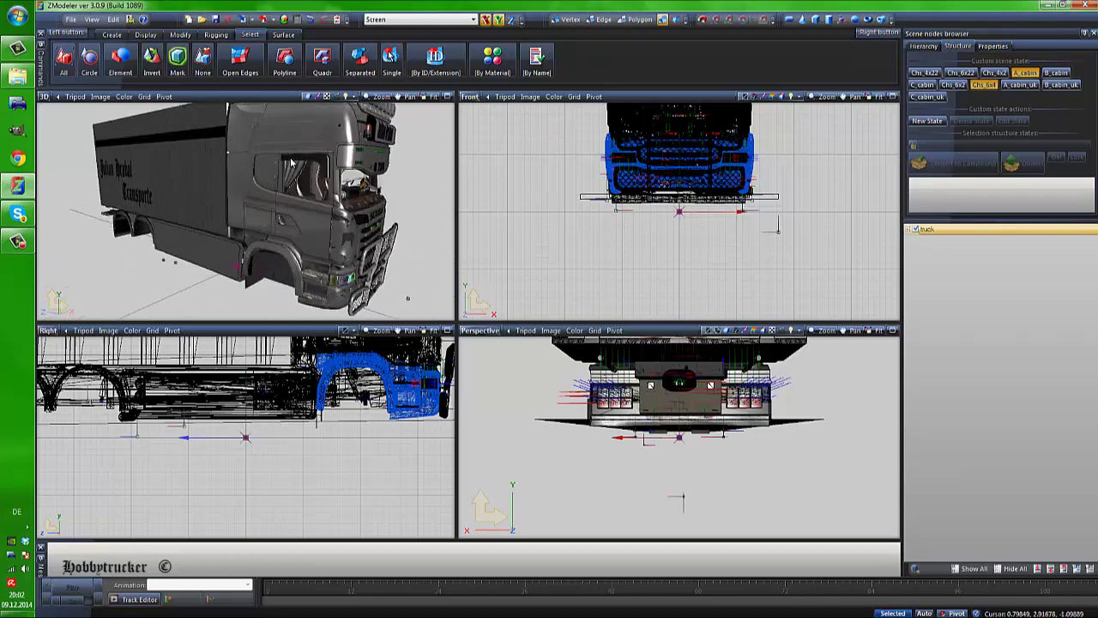
scroll(288, 161, down, 2)
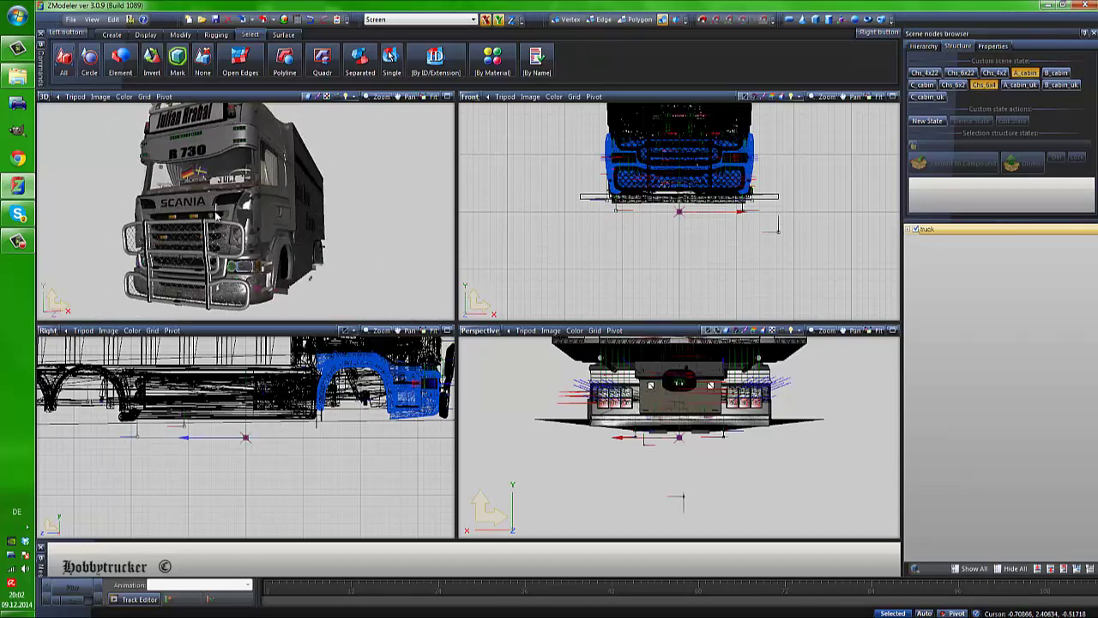
scroll(216, 217, up, 2)
scroll(185, 223, down, 4)
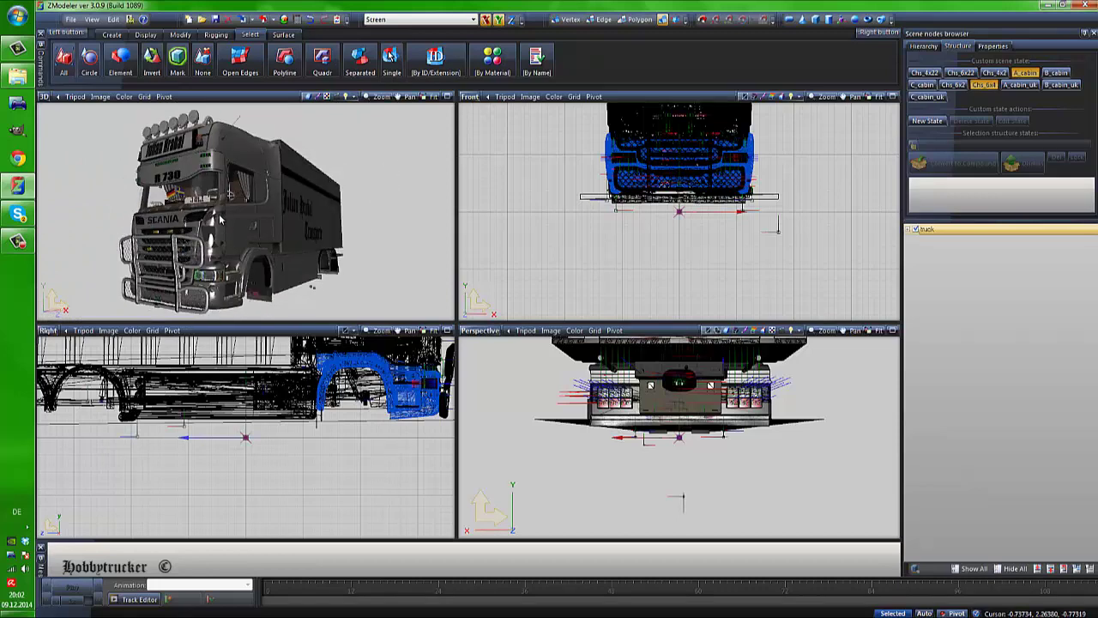
scroll(236, 232, up, 2)
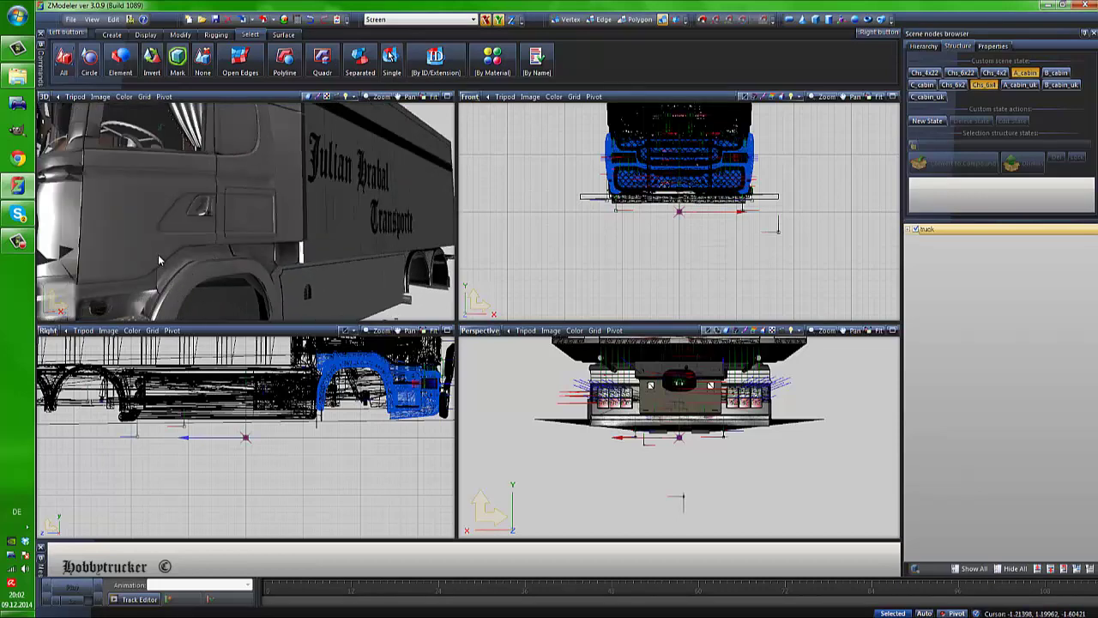
scroll(214, 241, down, 3)
scroll(211, 243, up, 2)
scroll(215, 245, down, 2)
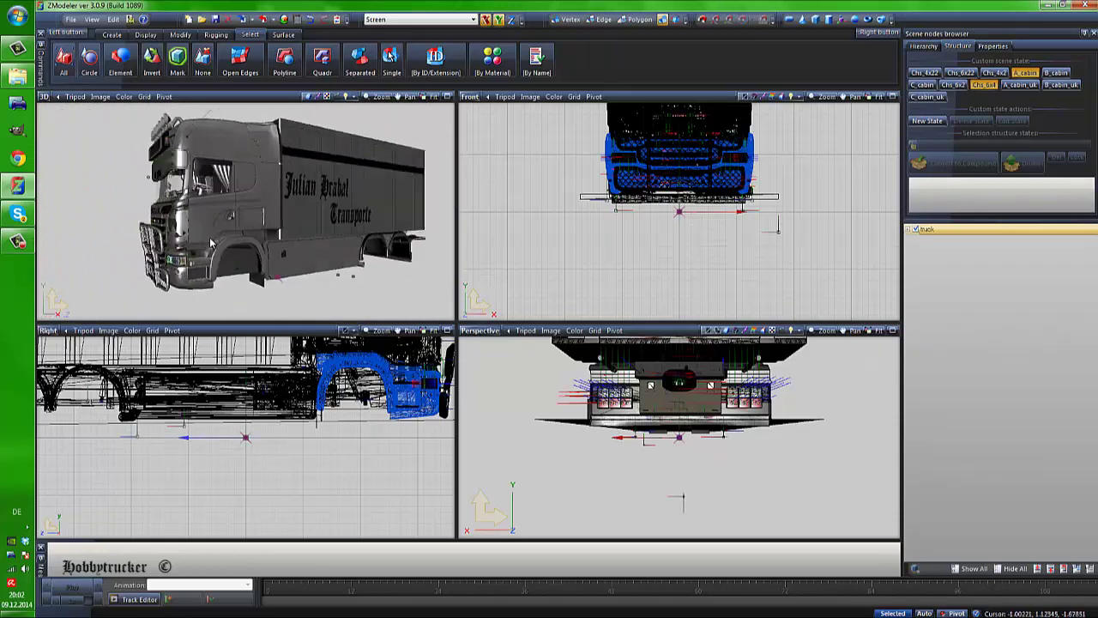